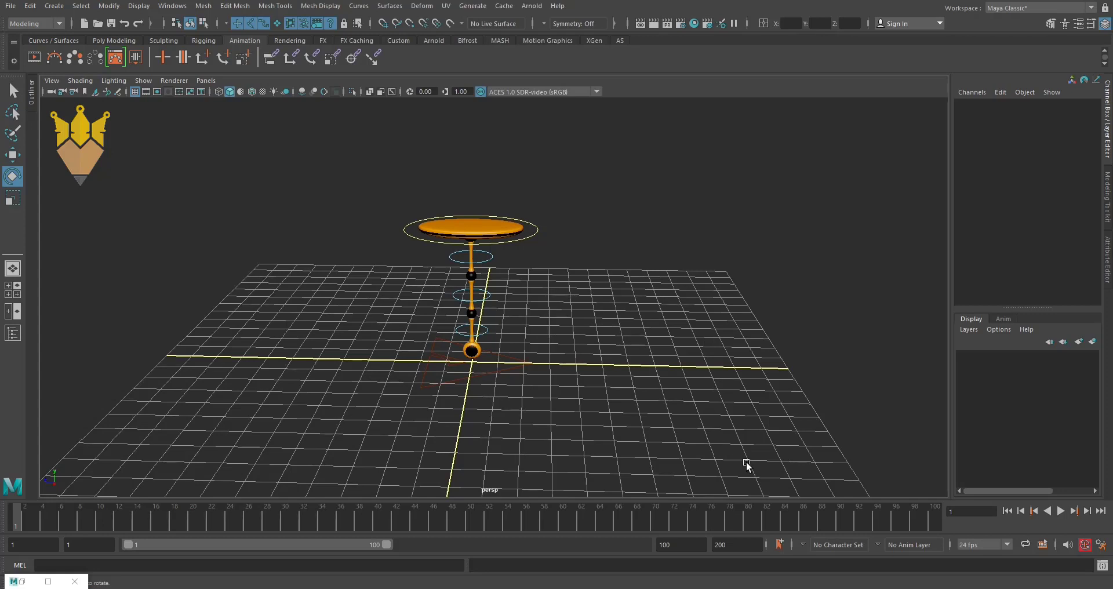
- Orbit the view and select CTRL_Root to show Global Scale, Version and Pendulum Type Normal
mouse_move(535, 362)
left_mouse_down()
mouse_move(517, 371)
mouse_move(524, 342)
mouse_move(528, 362)
left_mouse_up()
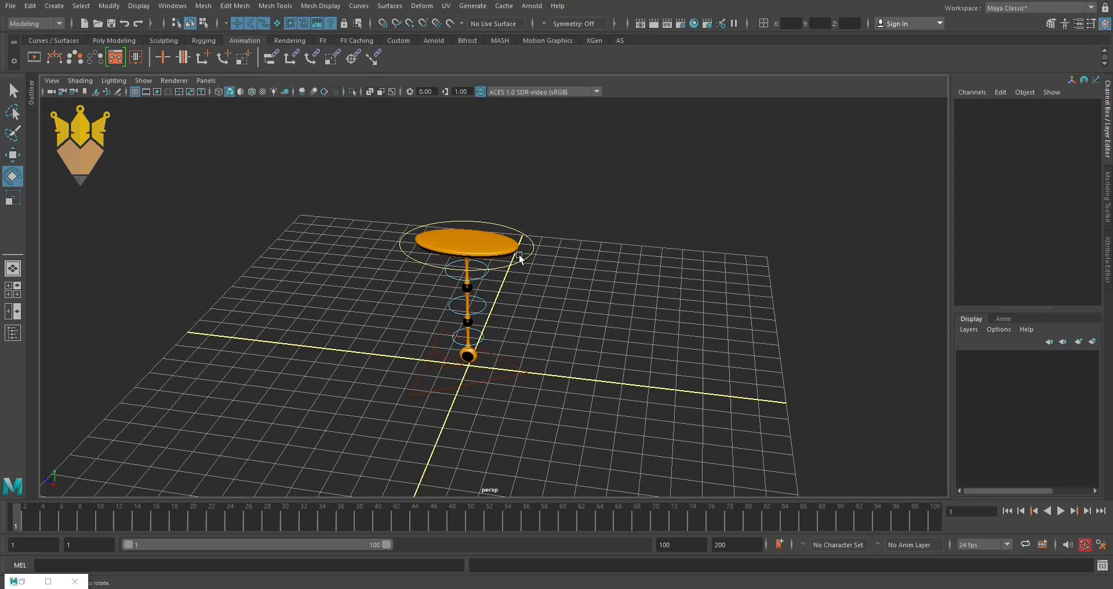
left_click(508, 223)
left_click(589, 230)
left_click(516, 369)
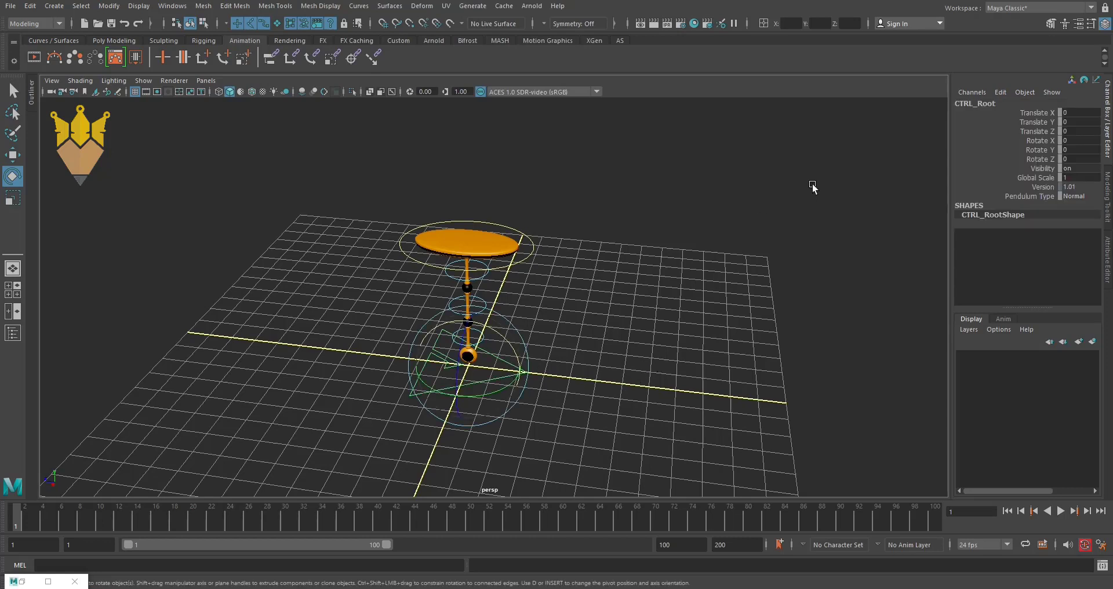
left_click(1079, 197)
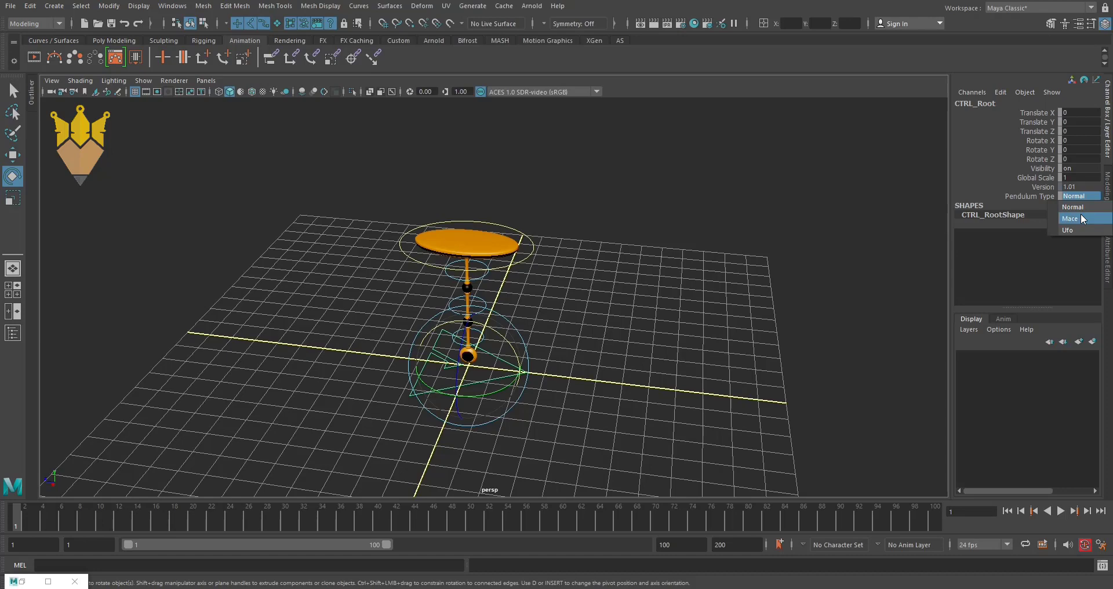
left_click(1080, 219)
left_click_drag(842, 282, 607, 325, "alt")
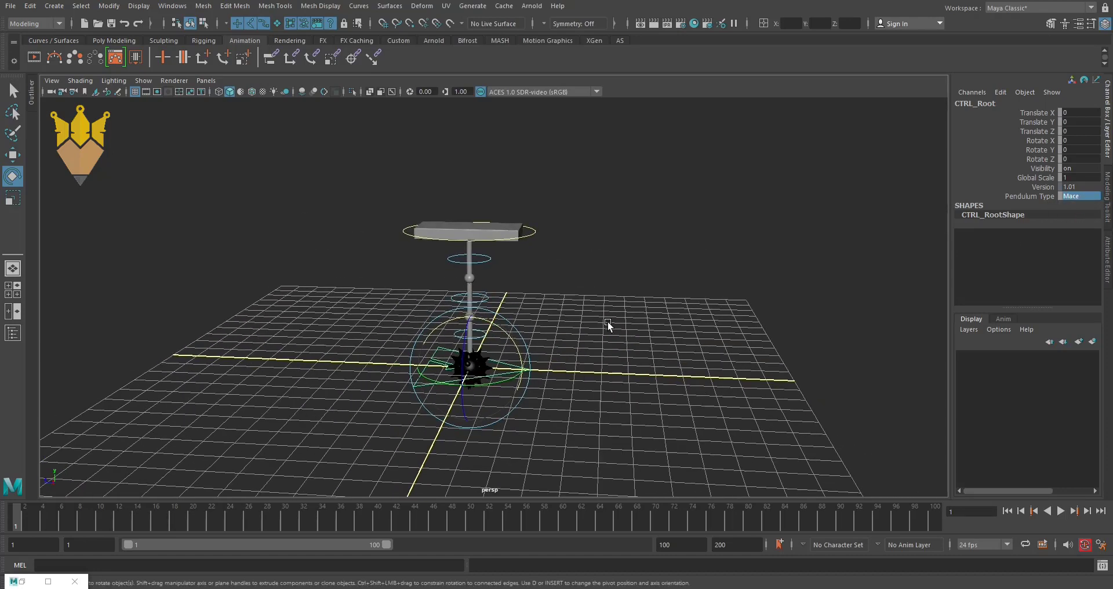
left_click(1069, 197)
left_click(1075, 233)
mouse_move(624, 338)
left_mouse_down("alt")
mouse_move(557, 336)
mouse_move(780, 319)
left_mouse_up("alt")
left_click(1083, 197)
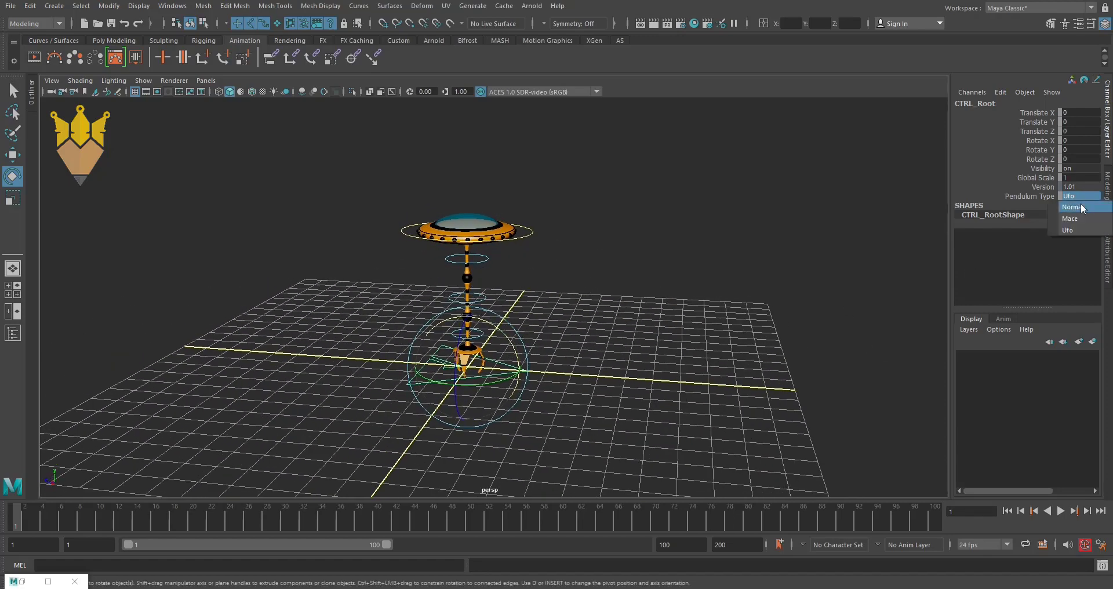
left_click(1081, 203)
left_click_drag(563, 328, 587, 336, "alt")
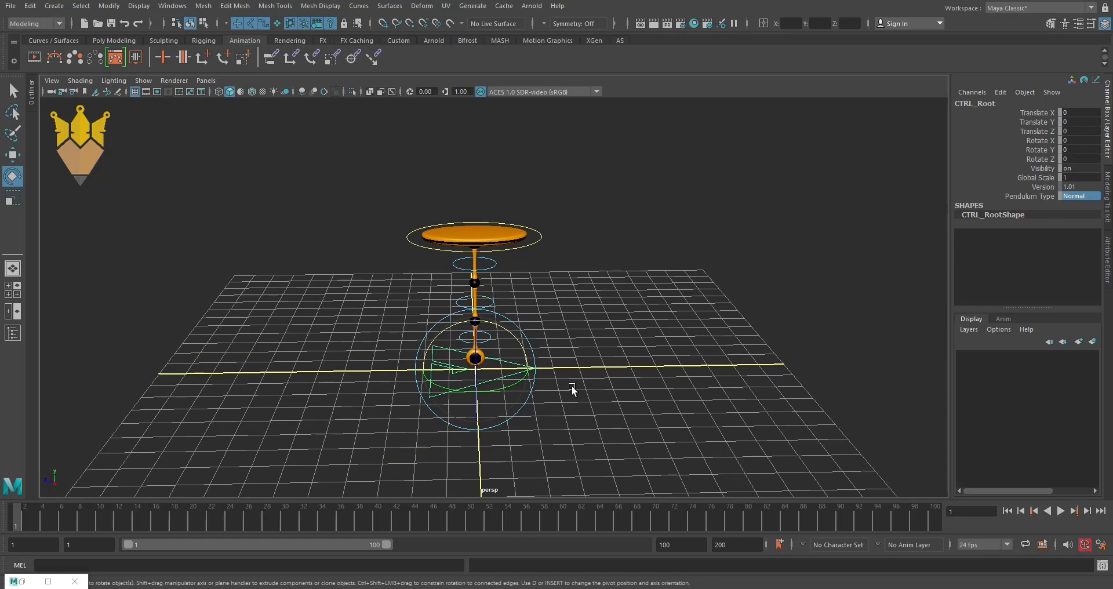
mouse_move(572, 385)
left_mouse_down("alt")
mouse_move(544, 349)
mouse_move(559, 410)
left_mouse_up("alt")
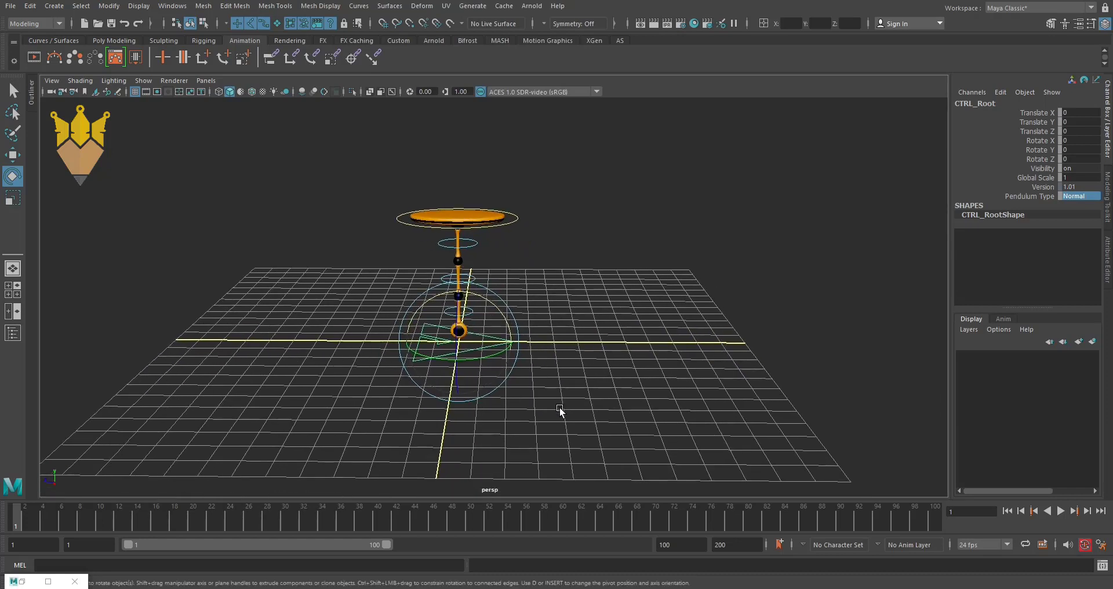
- Select the main pendulum control CTRL_Pend_Main and switch the viewport to the side view
left_click(534, 334)
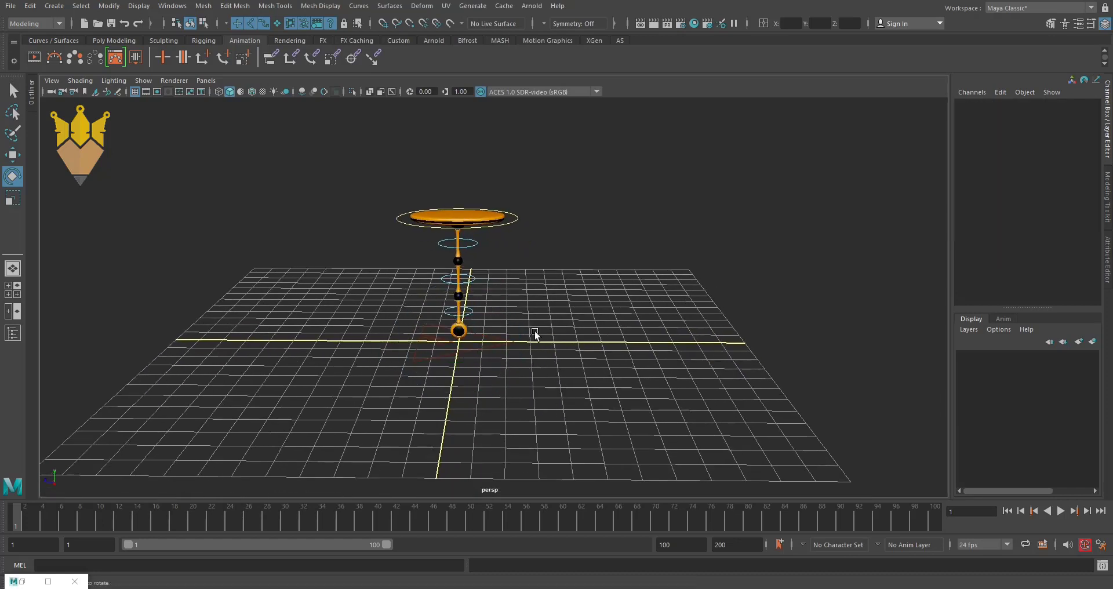
left_click(488, 363)
left_click(533, 236)
left_click(515, 224)
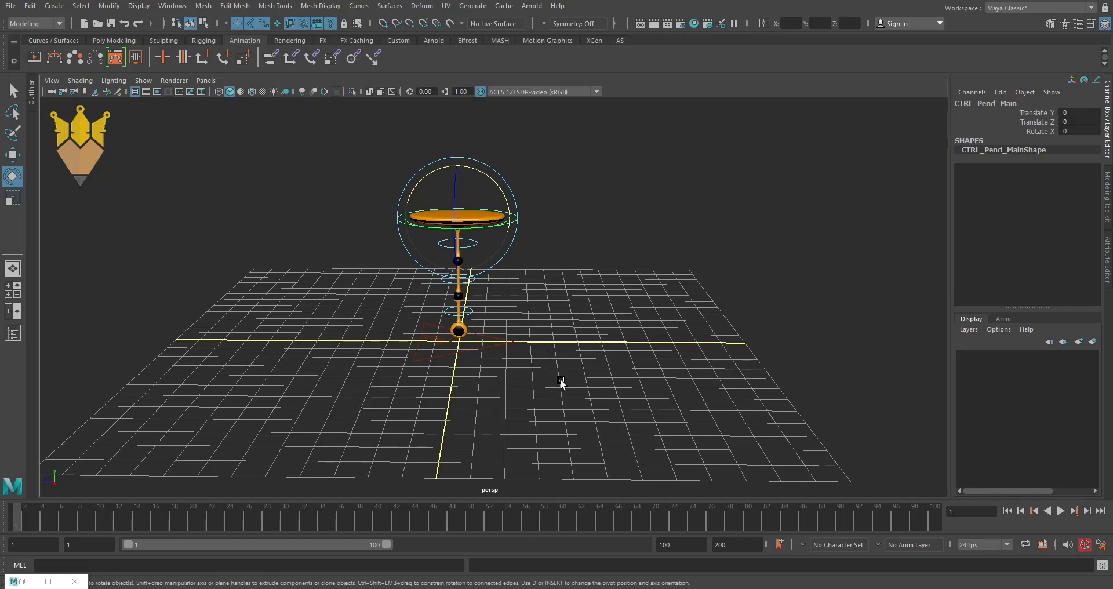
key("space")
left_click_drag(561, 379, 639, 385)
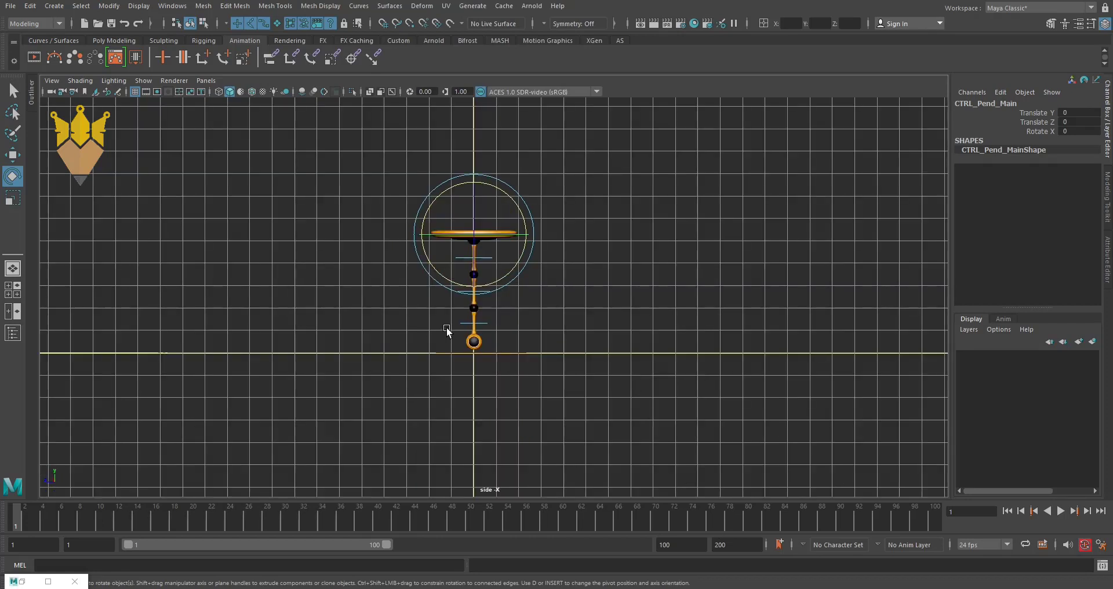
- Key Translate Z at 16.326 on frame 1 and about -16.998 on frame 10, then rewind
key("w")
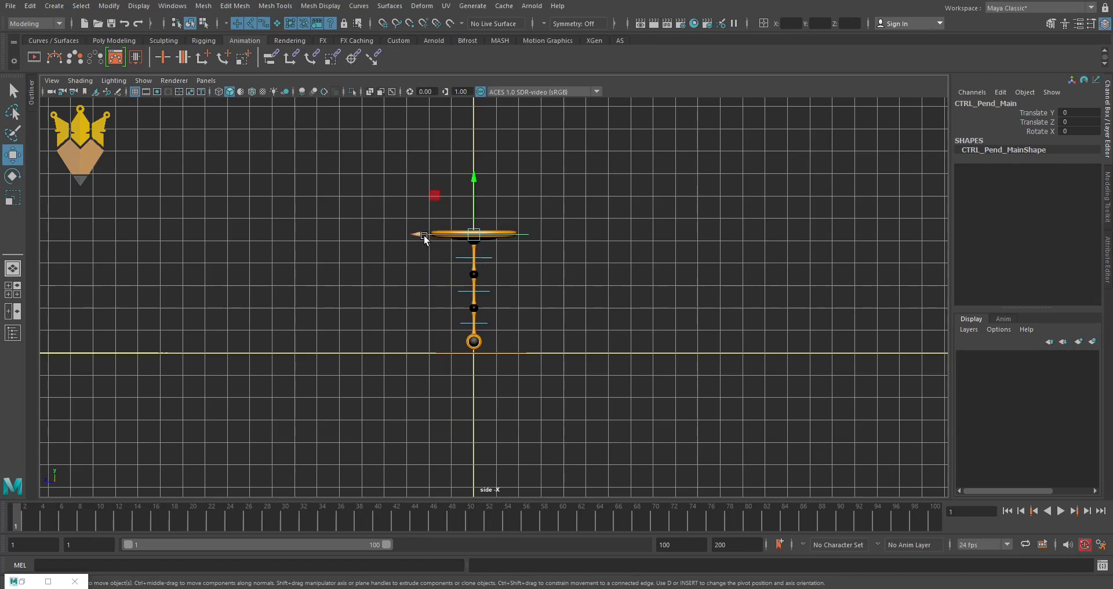
left_click_drag(424, 237, 58, 261)
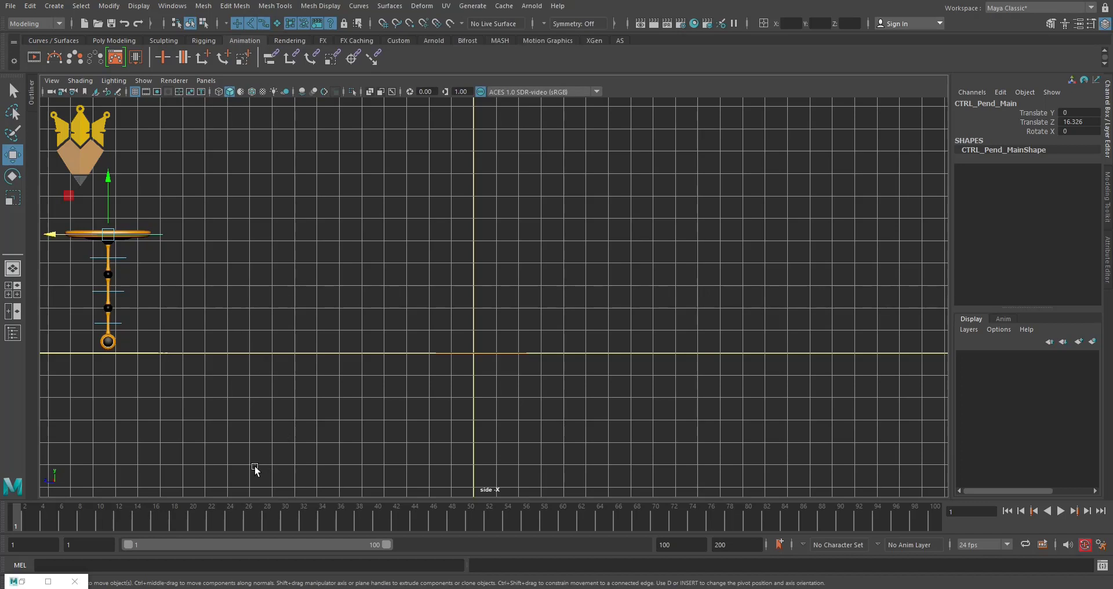
key("s")
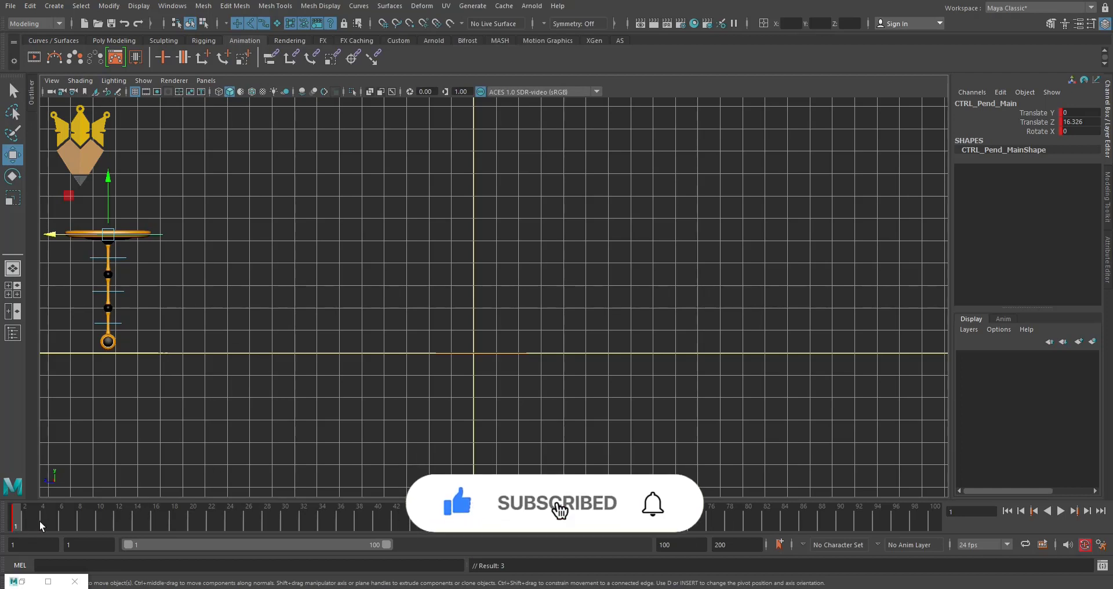
key("alt+v")
key("alt+v")
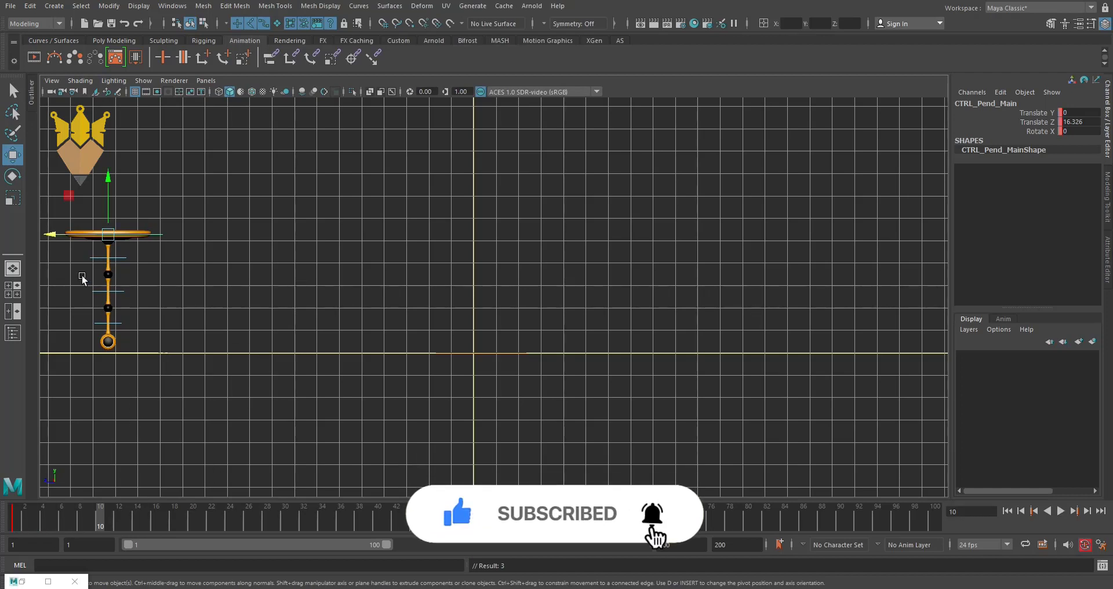
left_click_drag(56, 240, 795, 290)
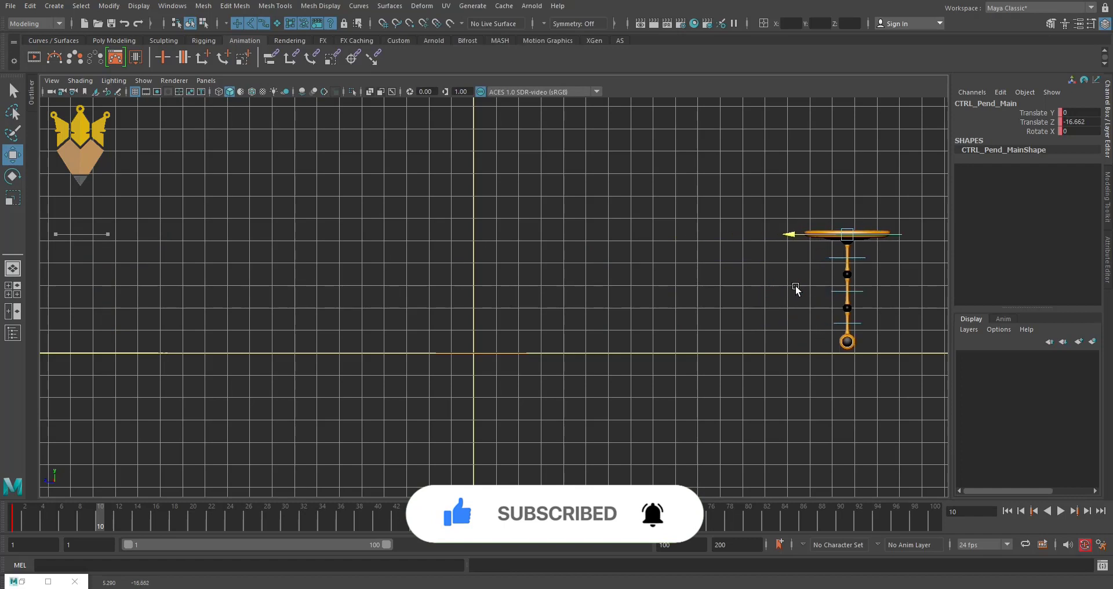
left_click_drag(795, 288, 802, 287)
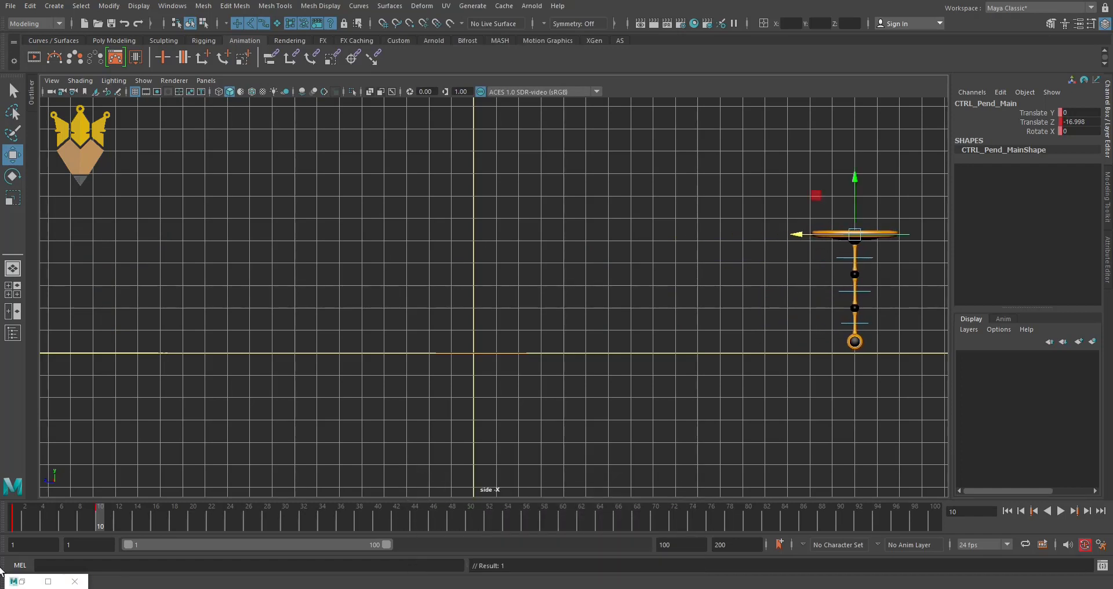
left_click_drag(78, 520, 12, 520)
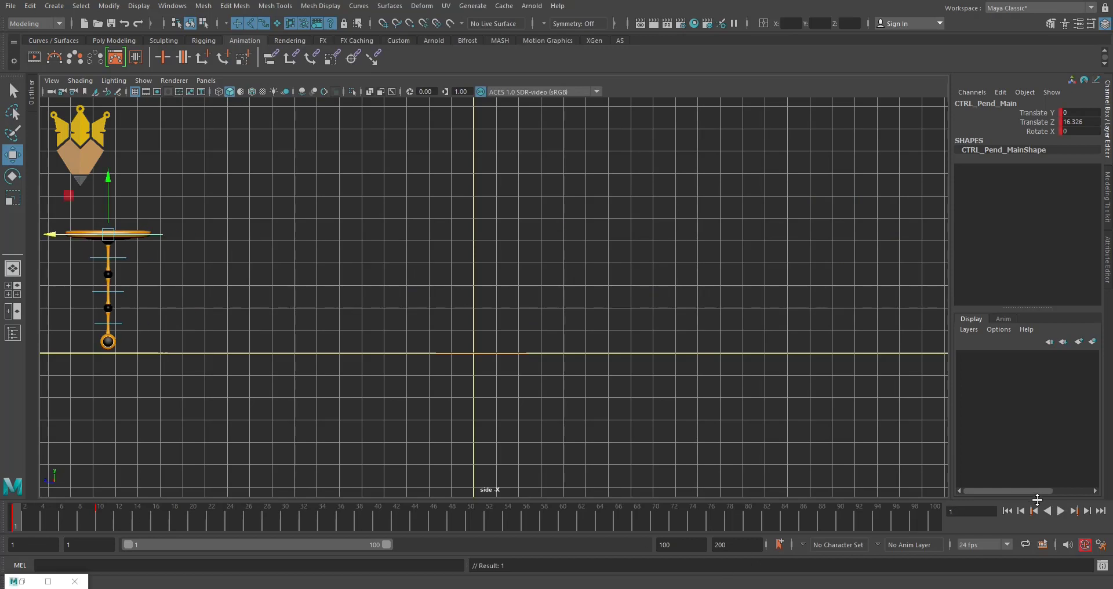
left_click(1059, 510)
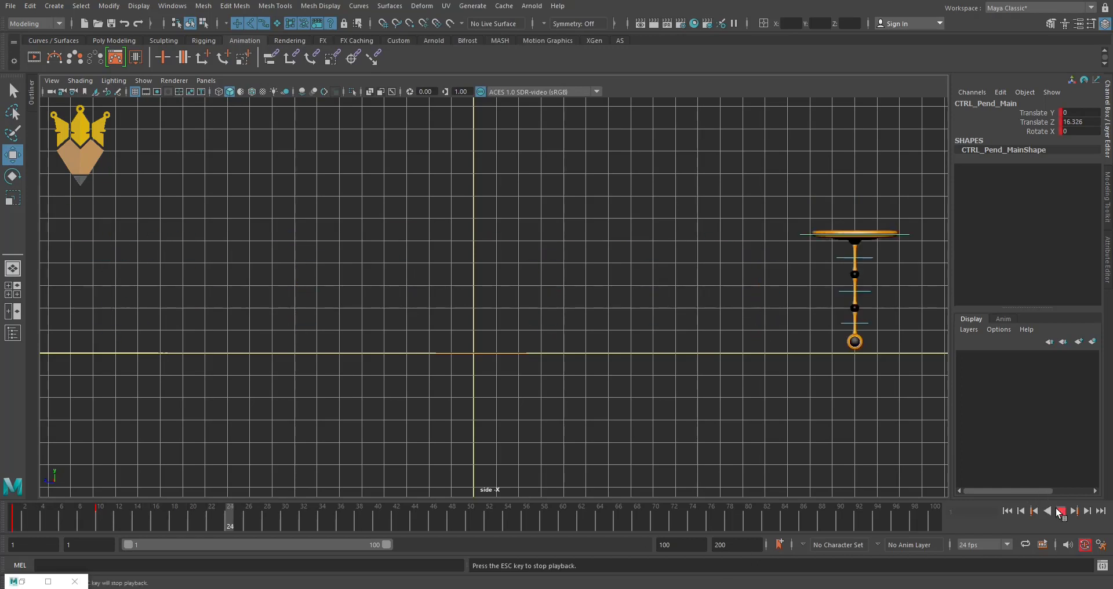
left_click(1058, 511)
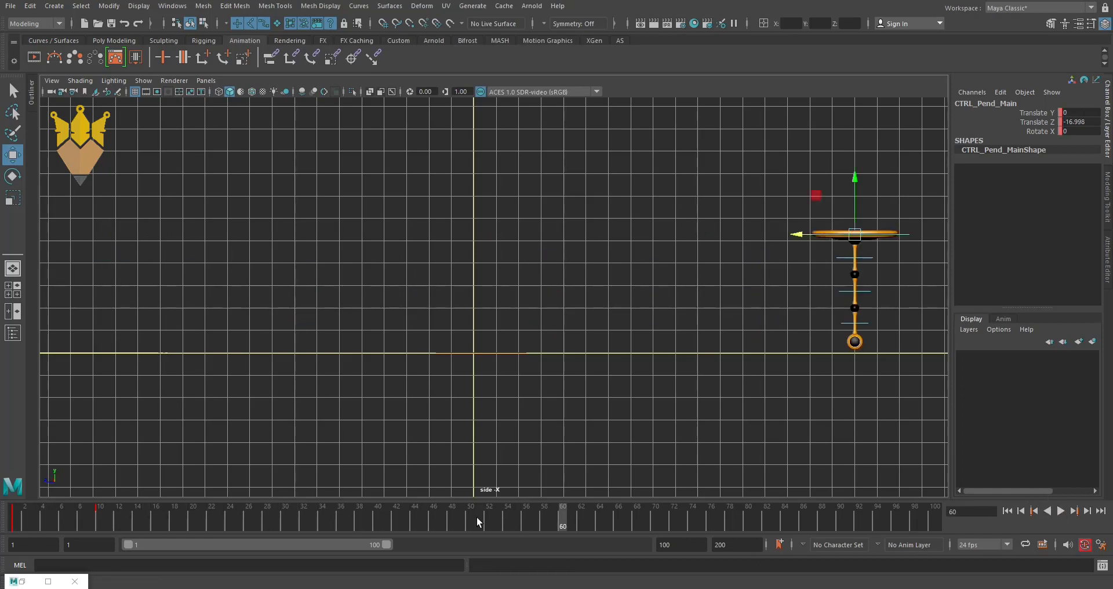
left_click(1059, 511)
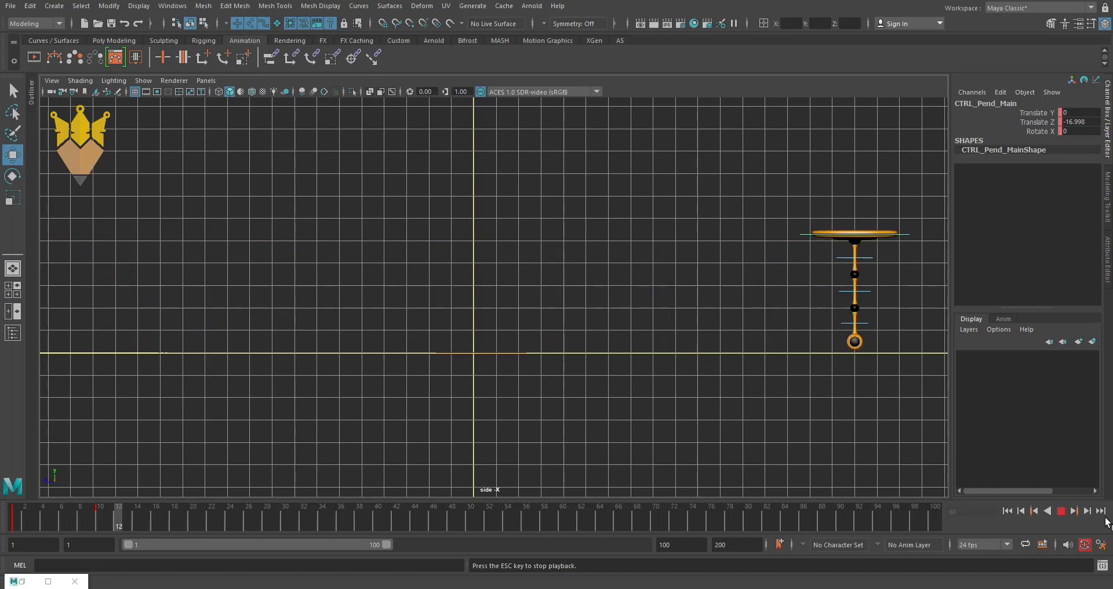
key("Escape")
left_click(37, 523)
key("alt+v")
key("alt+shift+v")
key("Escape")
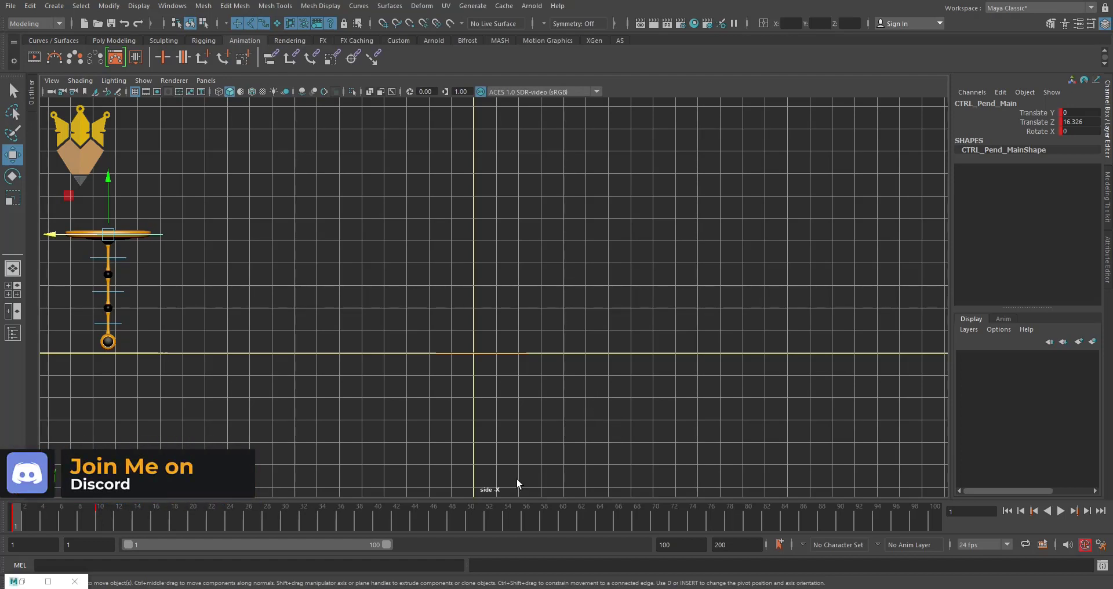
key("alt+v")
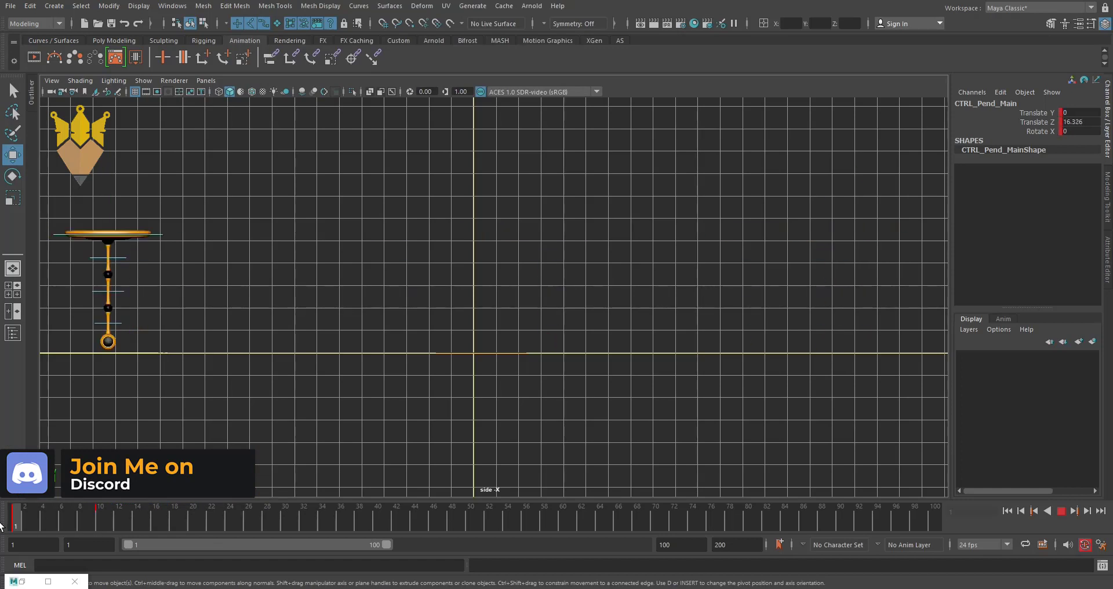
left_click(101, 513)
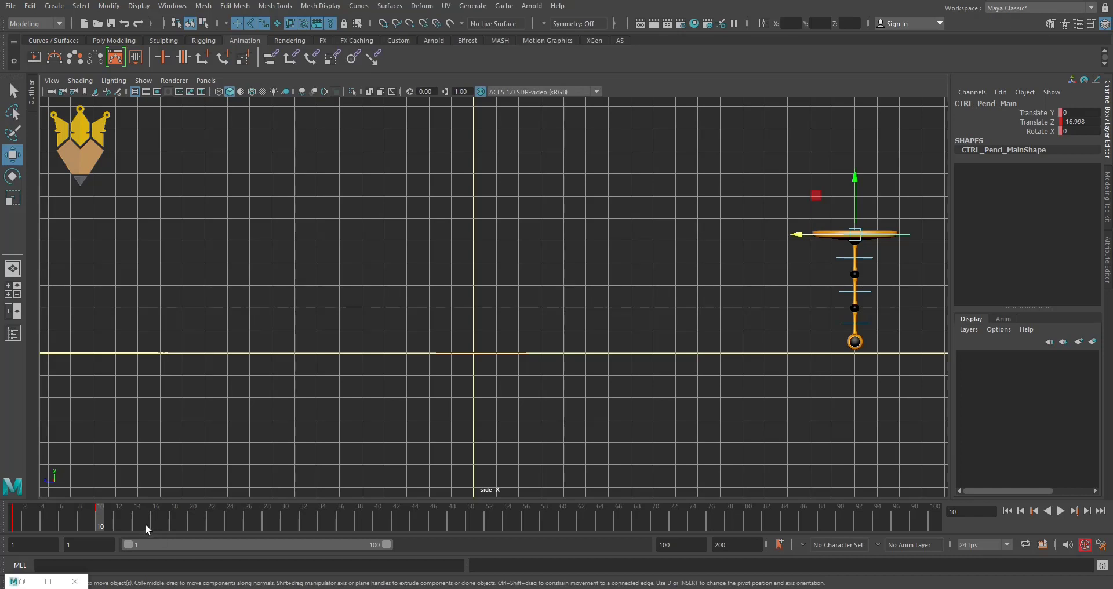
left_click_drag(145, 524, 97, 525)
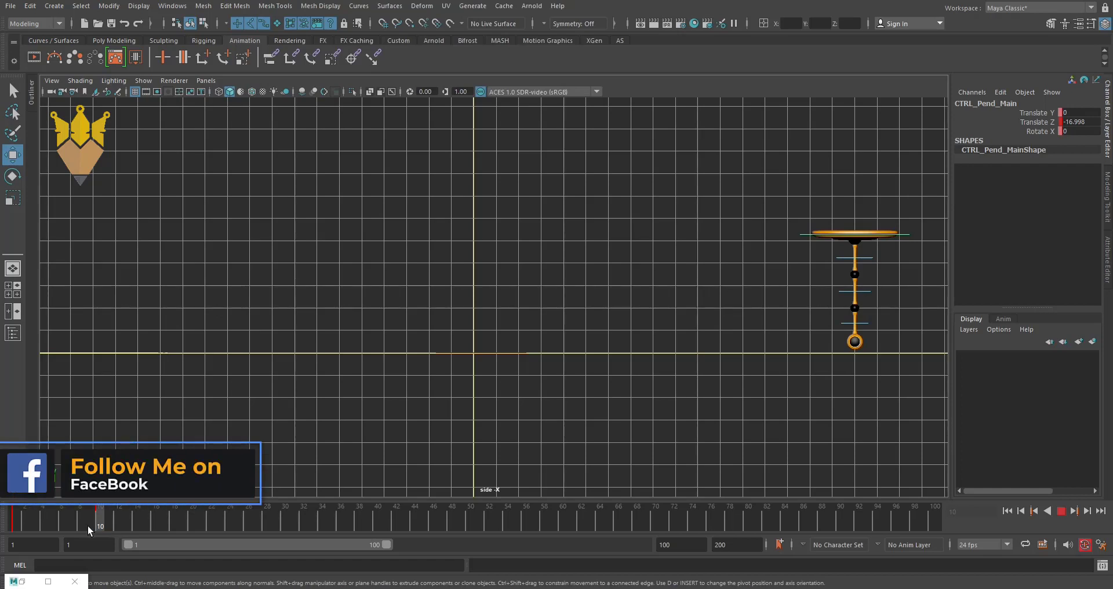
left_click_drag(88, 525, 18, 539)
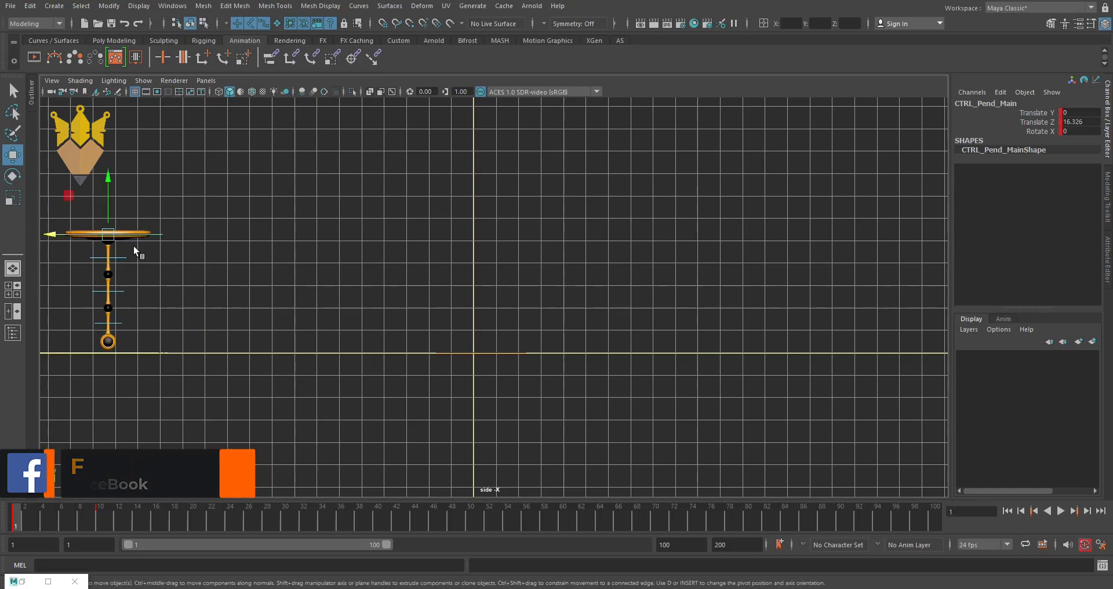
- Key the lower pendulum control's Rotate X at frame 1 and play back the motion
left_click(106, 342)
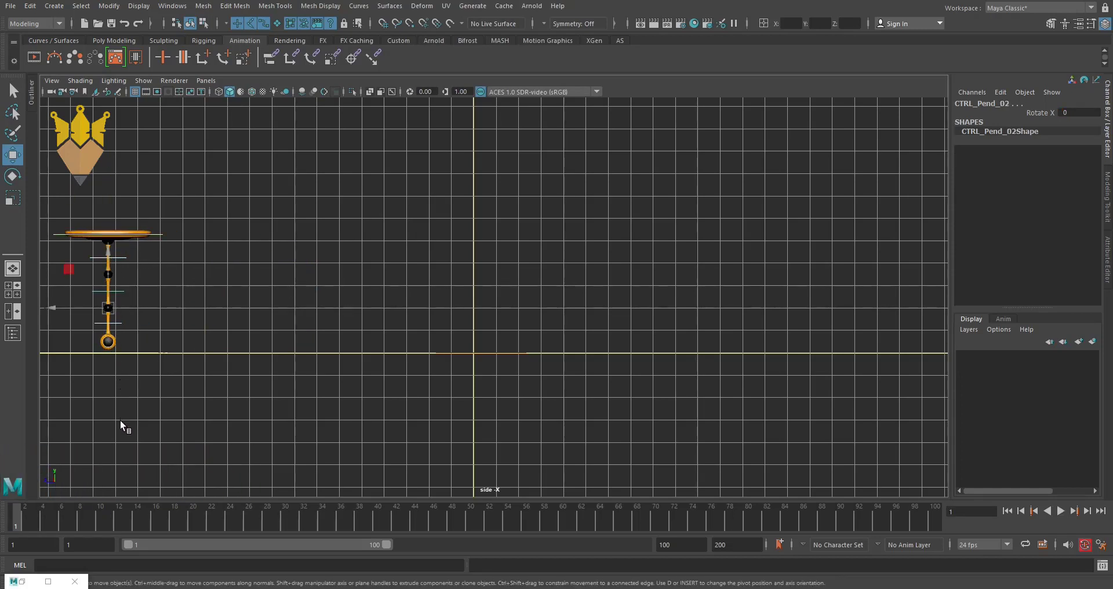
key("s")
key("alt+v")
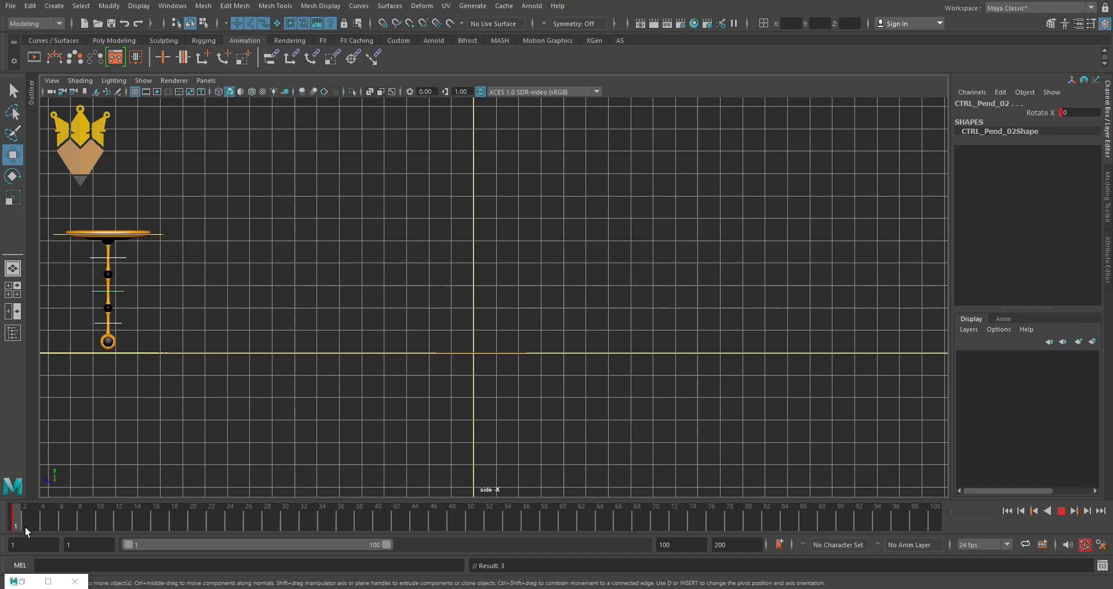
left_click_drag(26, 526, 98, 532)
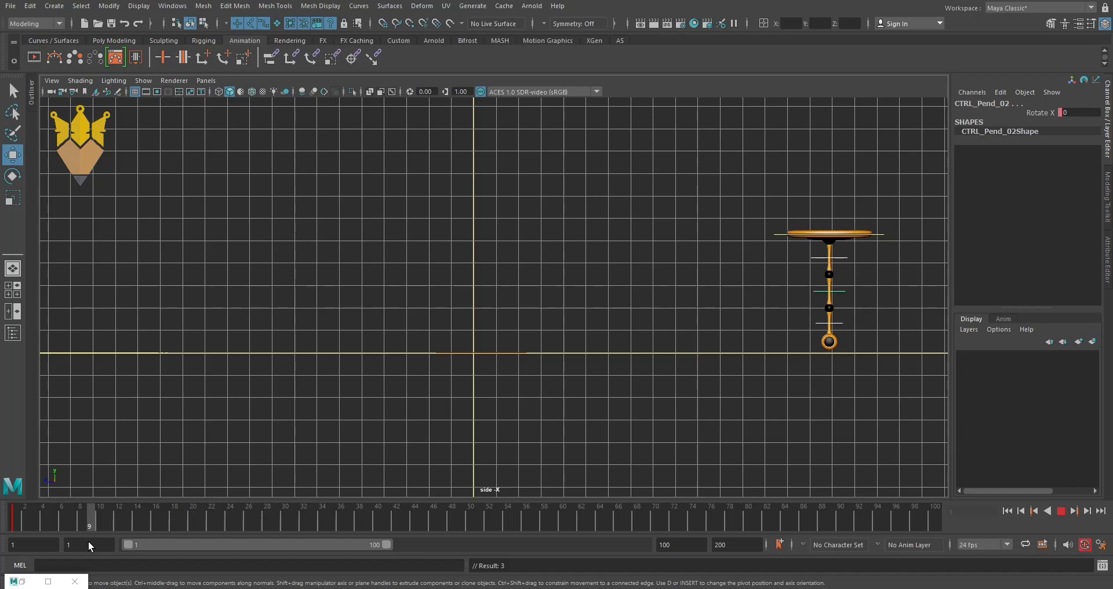
key("Escape")
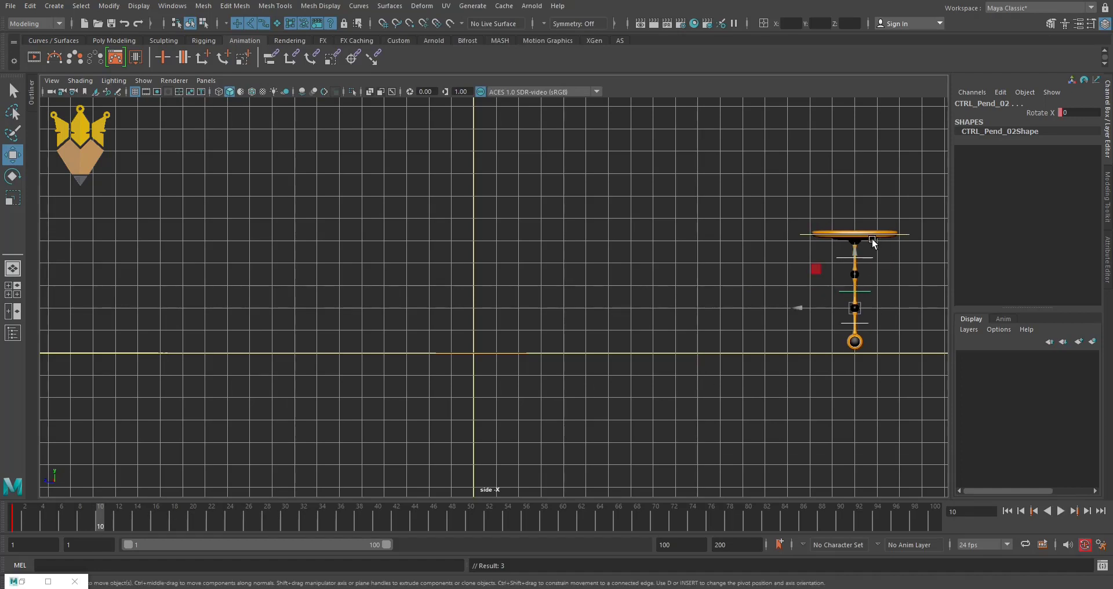
- Replay the animation briefly, then set the current time to frame 10
key("alt+v")
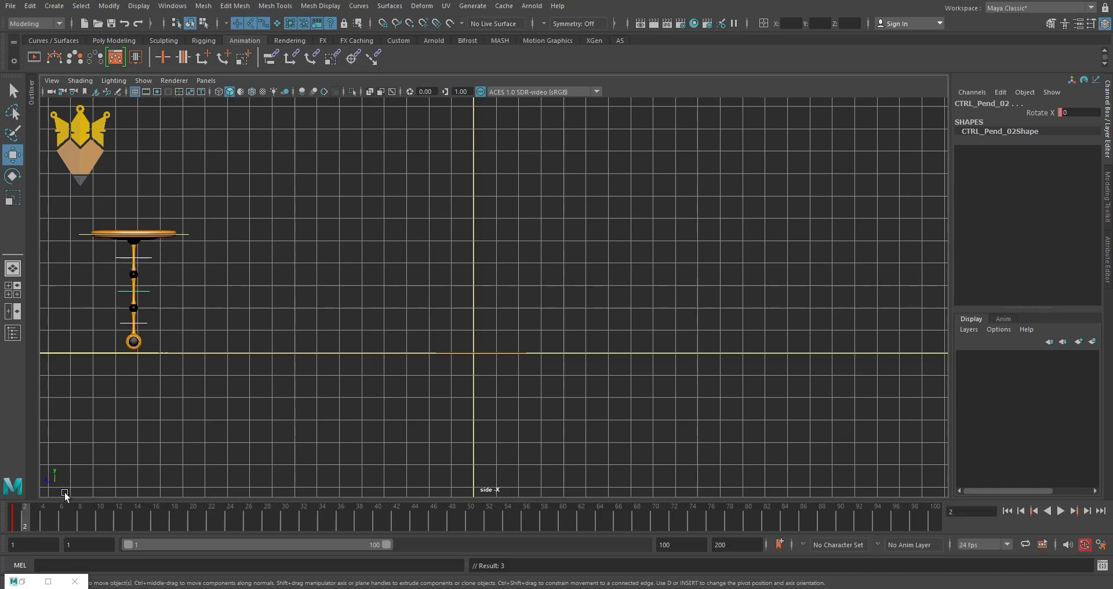
key("Escape")
left_click_drag(44, 517, 100, 523)
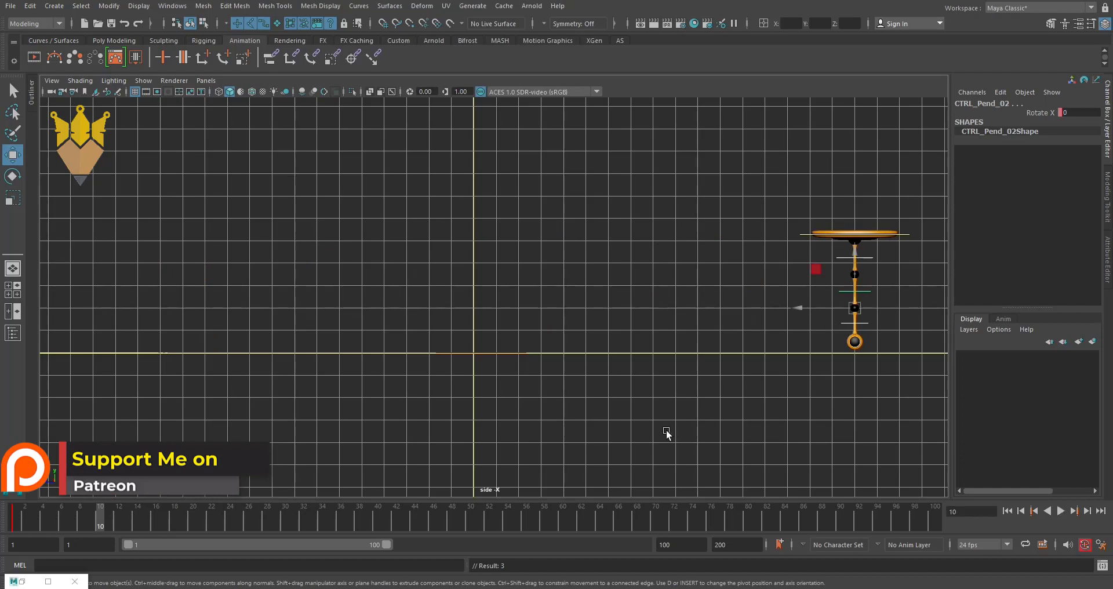
- Key the lower control's Rotate X at about -30 on frame 10 and 28 on frame 20
key("e")
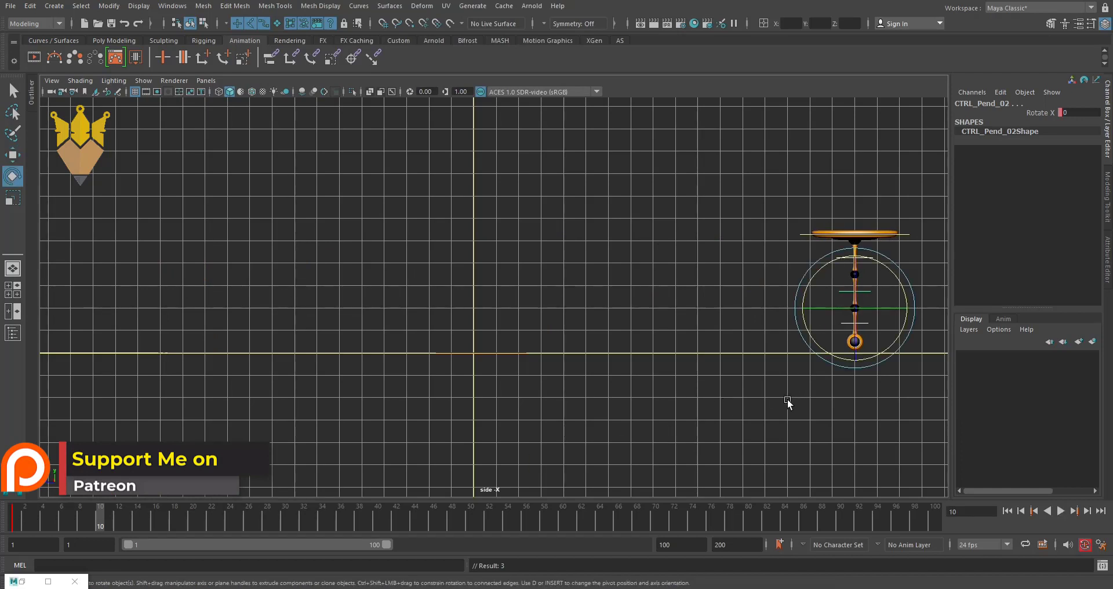
middle_click_drag(787, 400, 722, 410)
key("s")
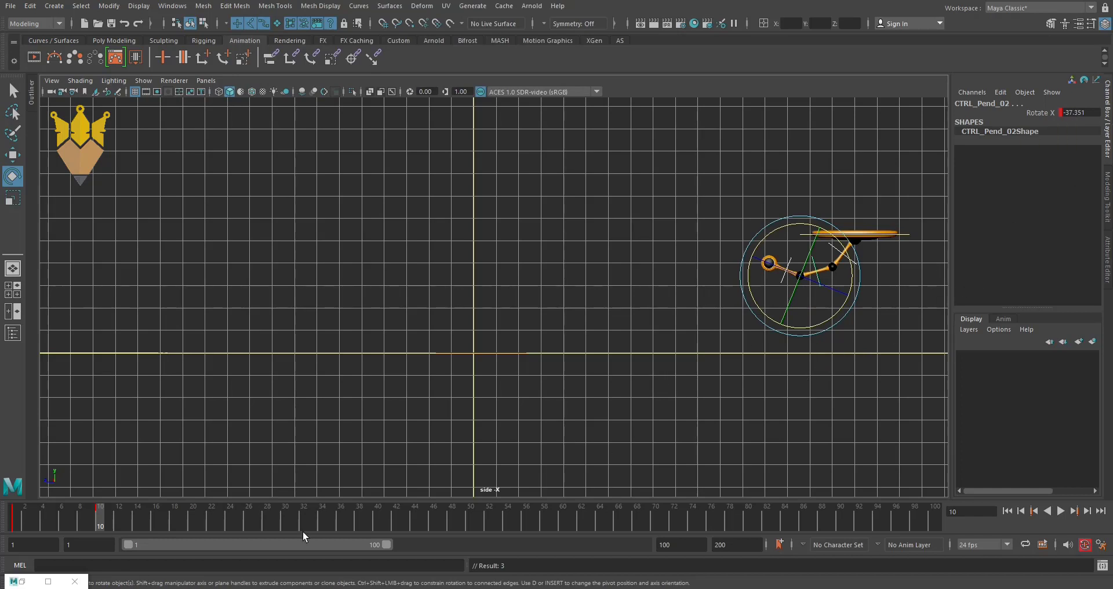
key("alt+v")
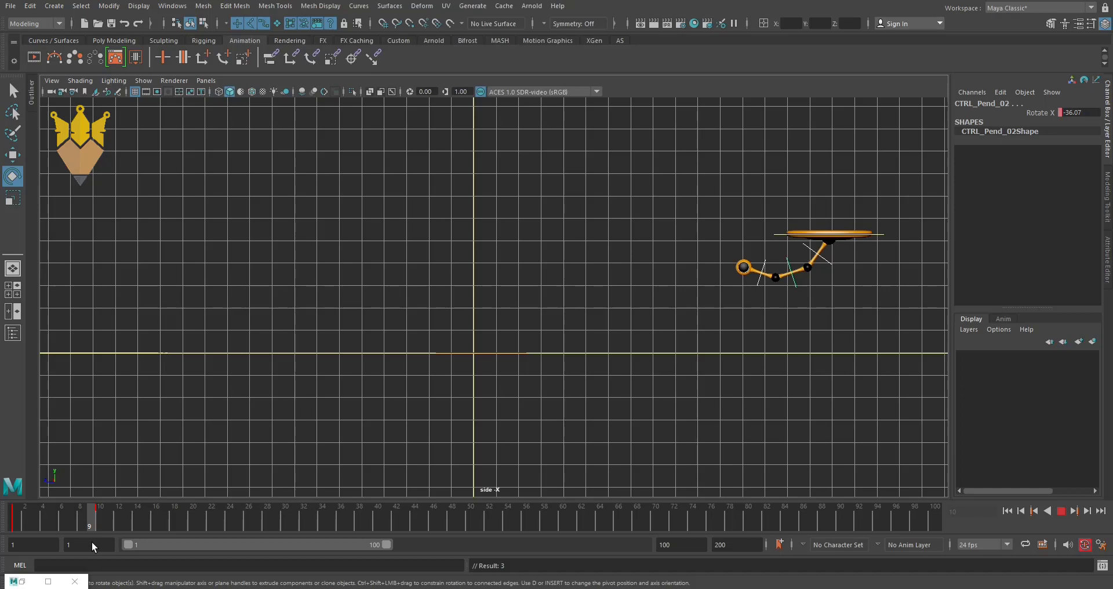
left_click(153, 530)
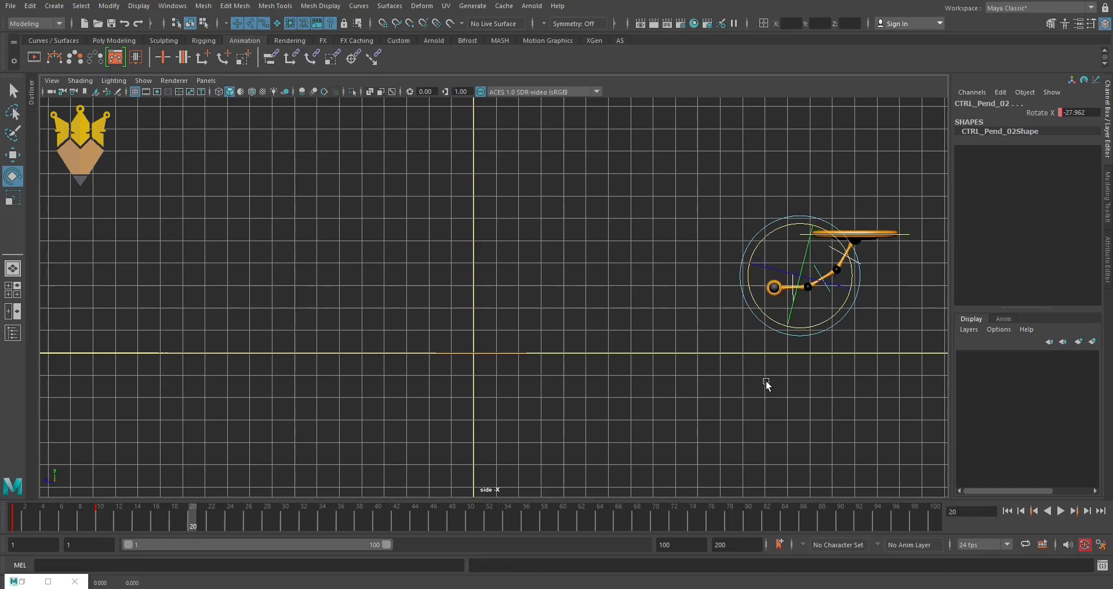
middle_click_drag(766, 381, 861, 404)
key("shift+e")
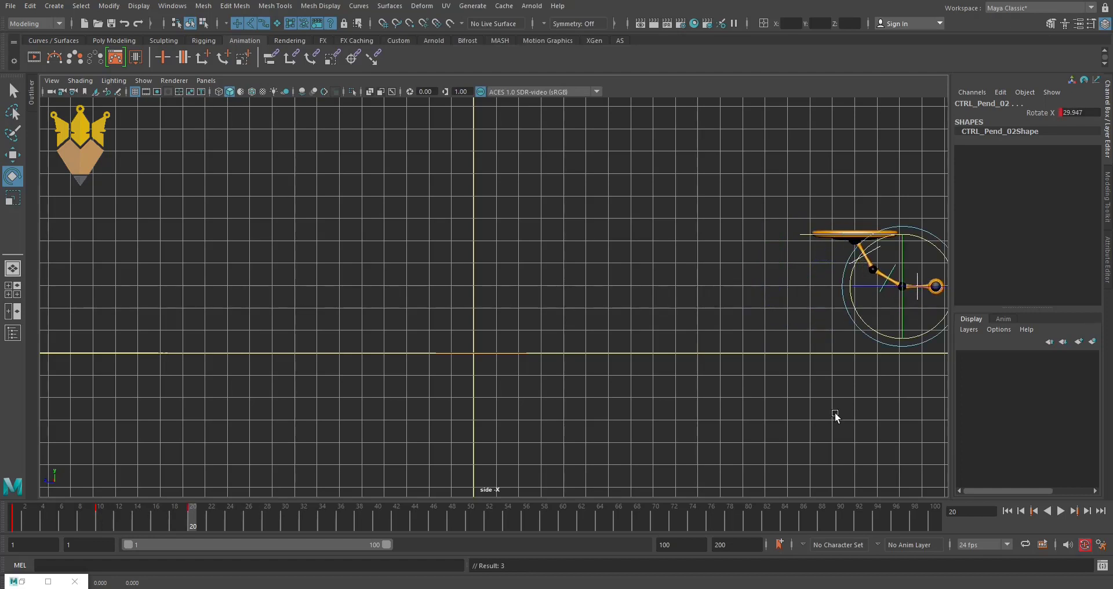
key("alt+v")
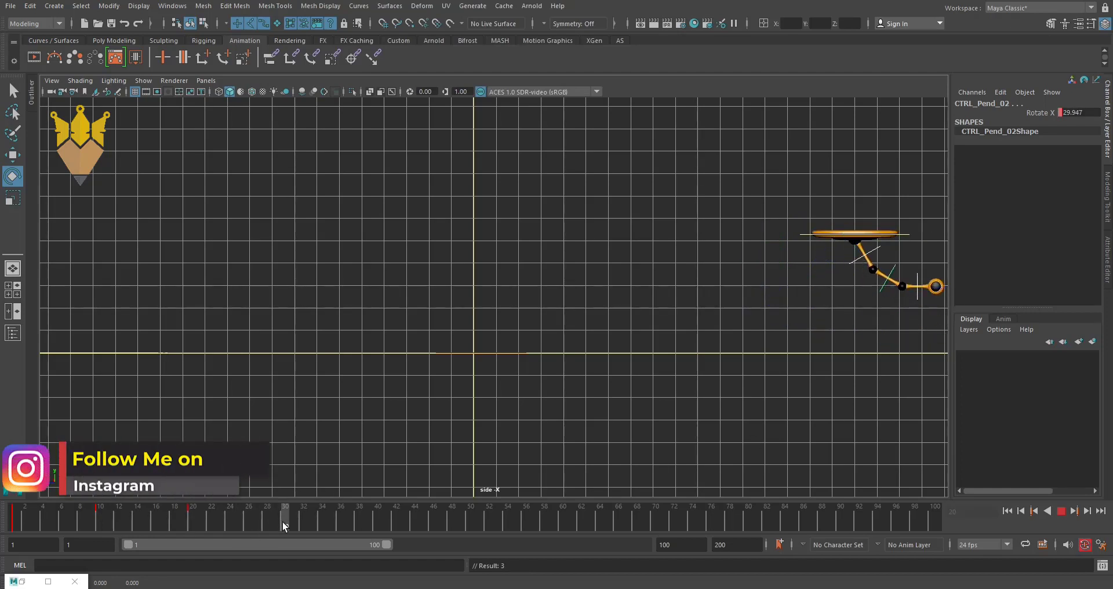
- Key the swing at about -22 on frame 30 and 18 on frame 40
left_click(282, 521)
middle_click_drag(774, 411, 727, 432)
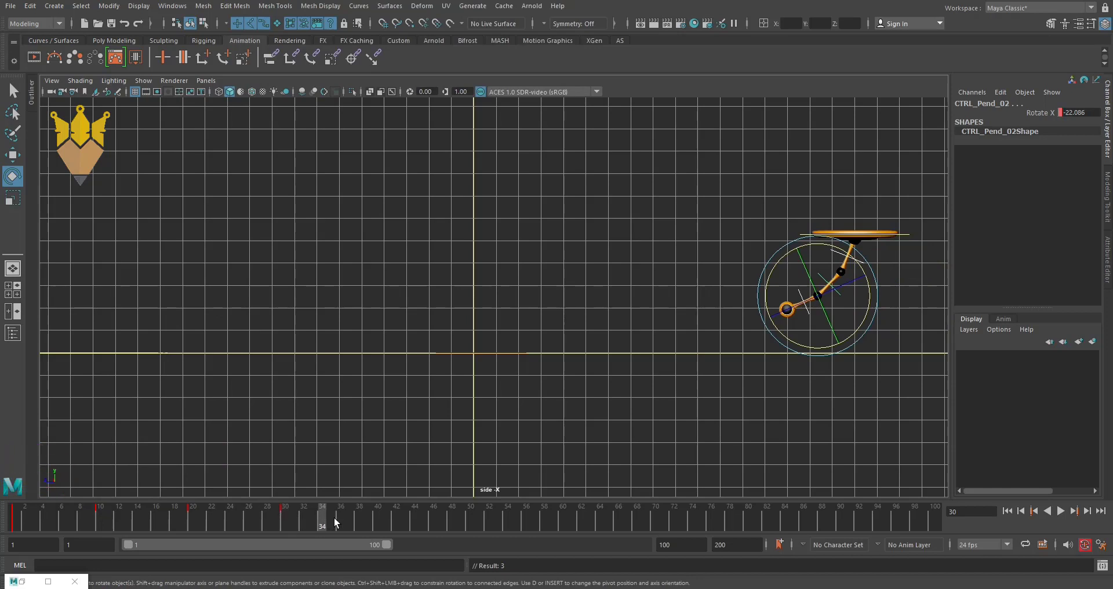
key("alt+v")
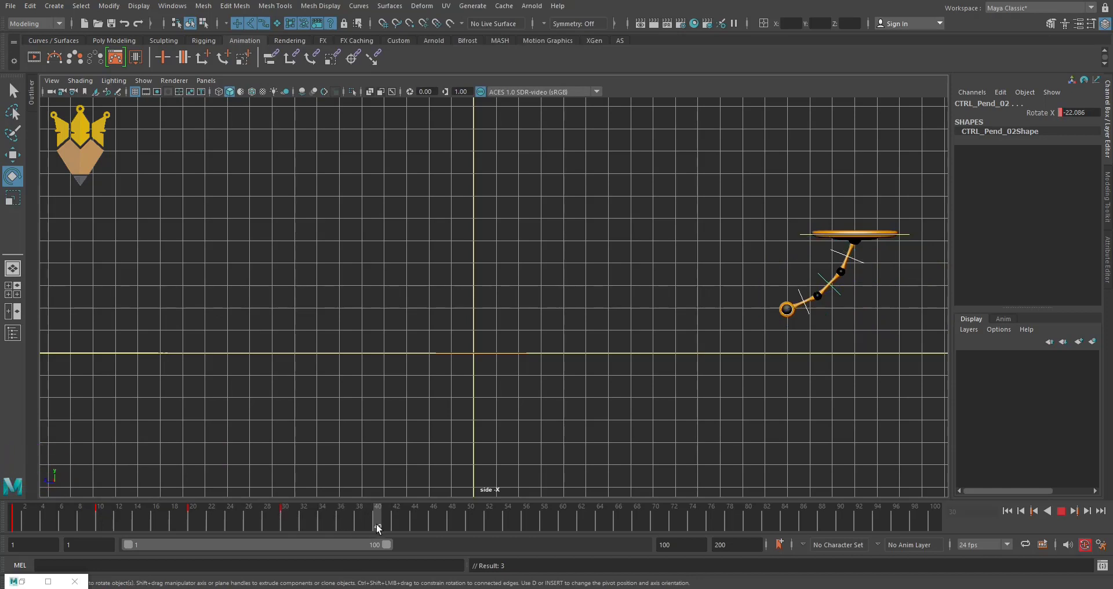
left_click(376, 524)
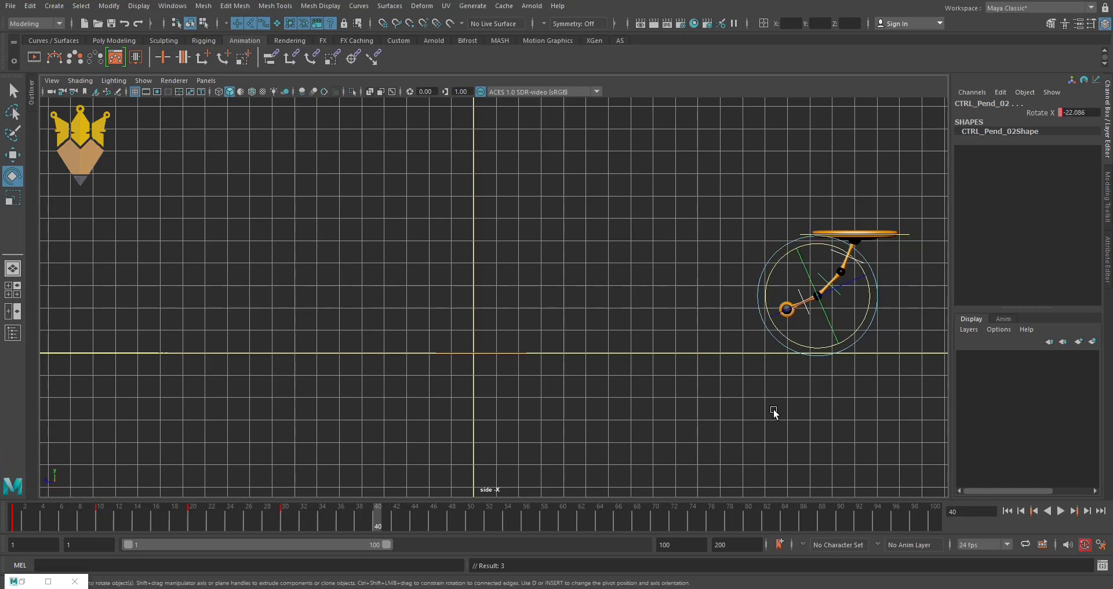
mouse_move(745, 416)
middle_mouse_down()
mouse_move(800, 425)
mouse_move(808, 413)
mouse_move(792, 375)
middle_mouse_up()
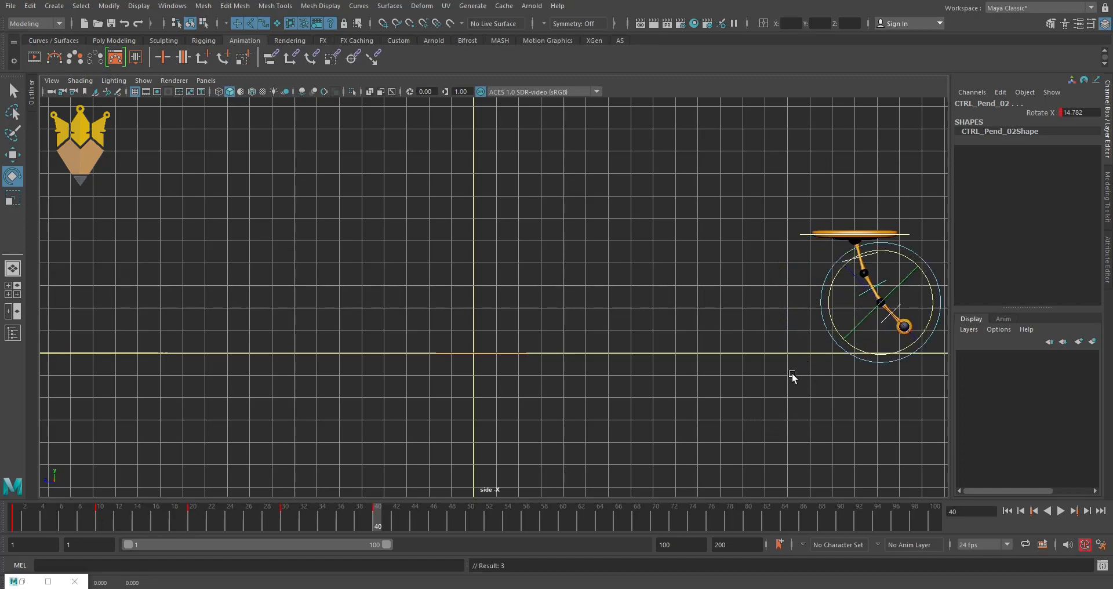
key("comma")
key("period")
middle_click_drag(829, 431, 835, 431)
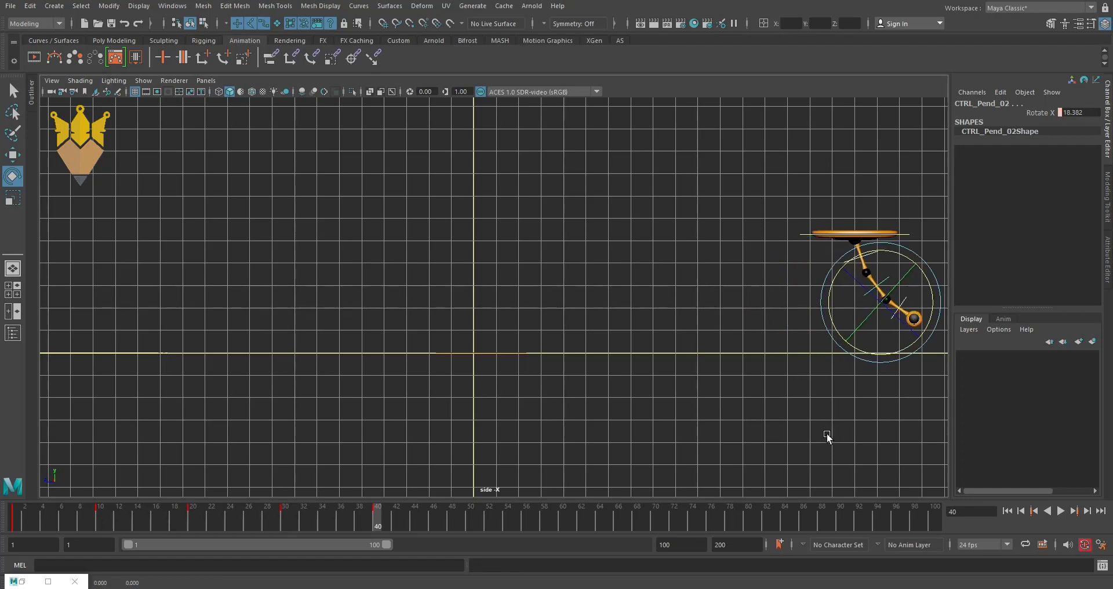
key("s")
- Key the swing at about -15 on frame 50 and 8.079 on frame 58
left_click_drag(398, 520, 444, 525)
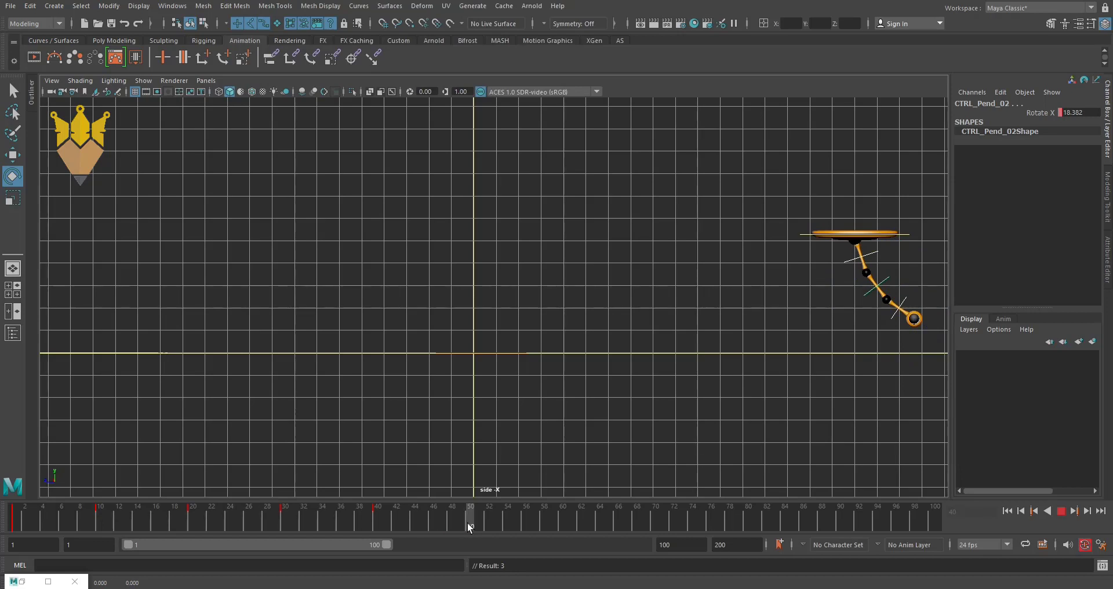
middle_click_drag(833, 412, 787, 431)
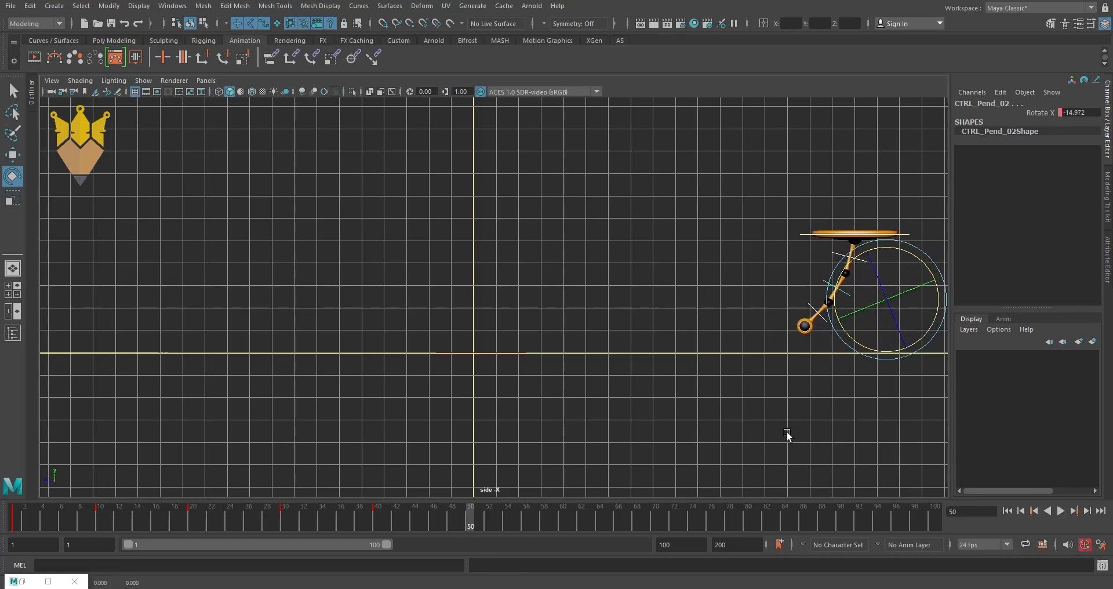
key("s")
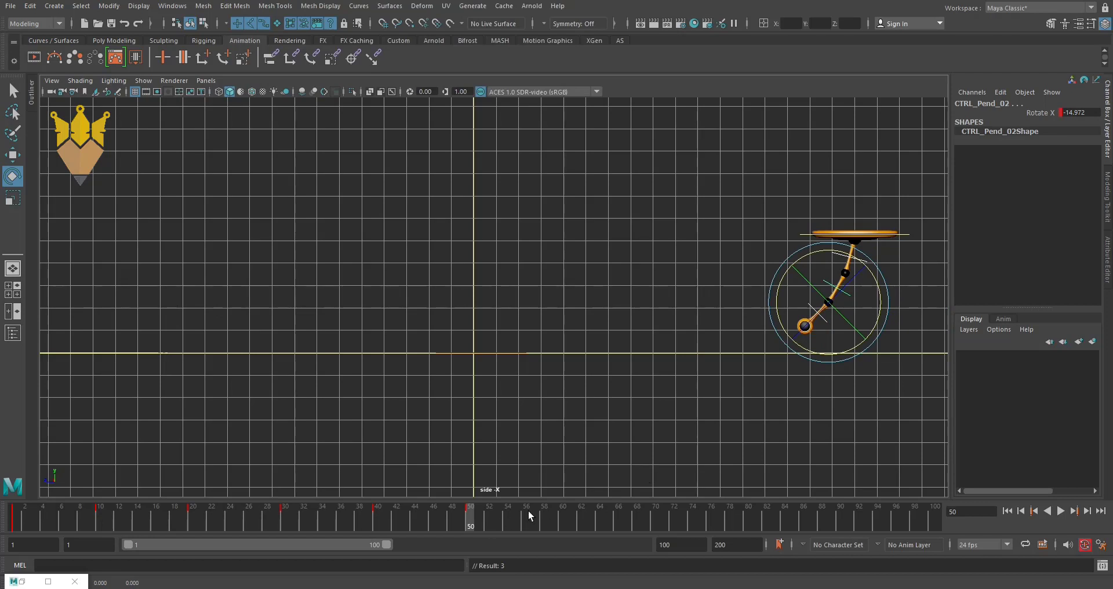
key("comma")
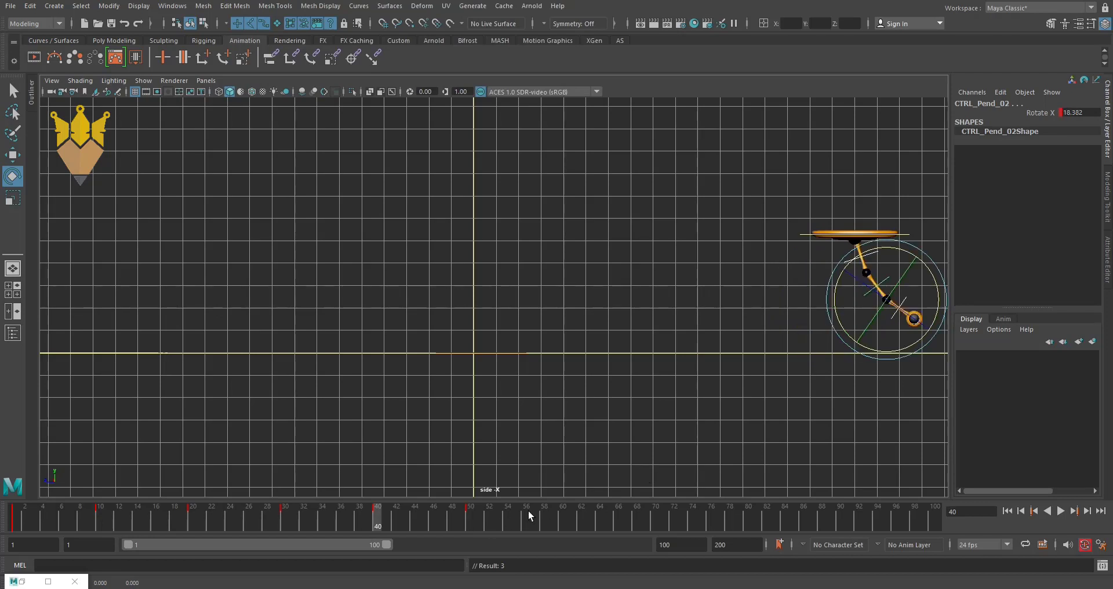
key("period")
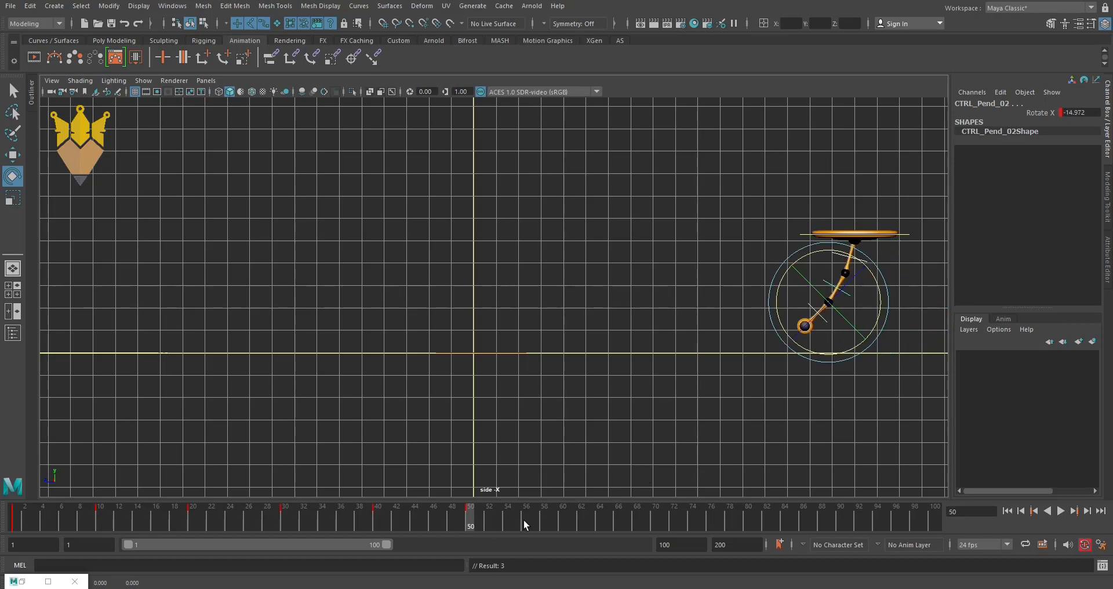
left_click(562, 519)
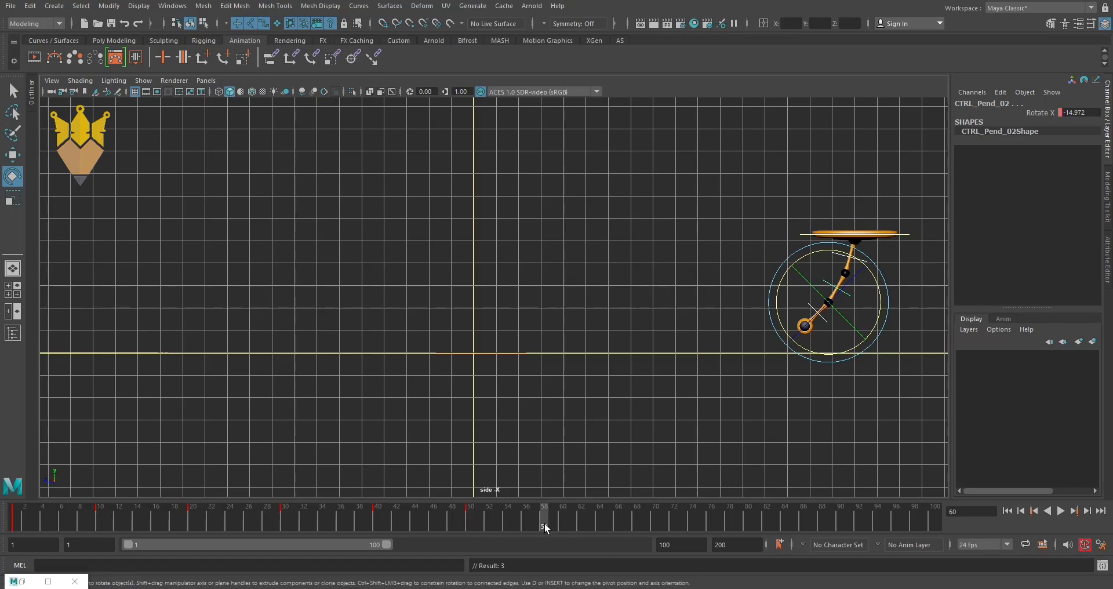
key("Caps_Lock")
middle_click_drag(782, 411, 819, 415)
key("shift+e")
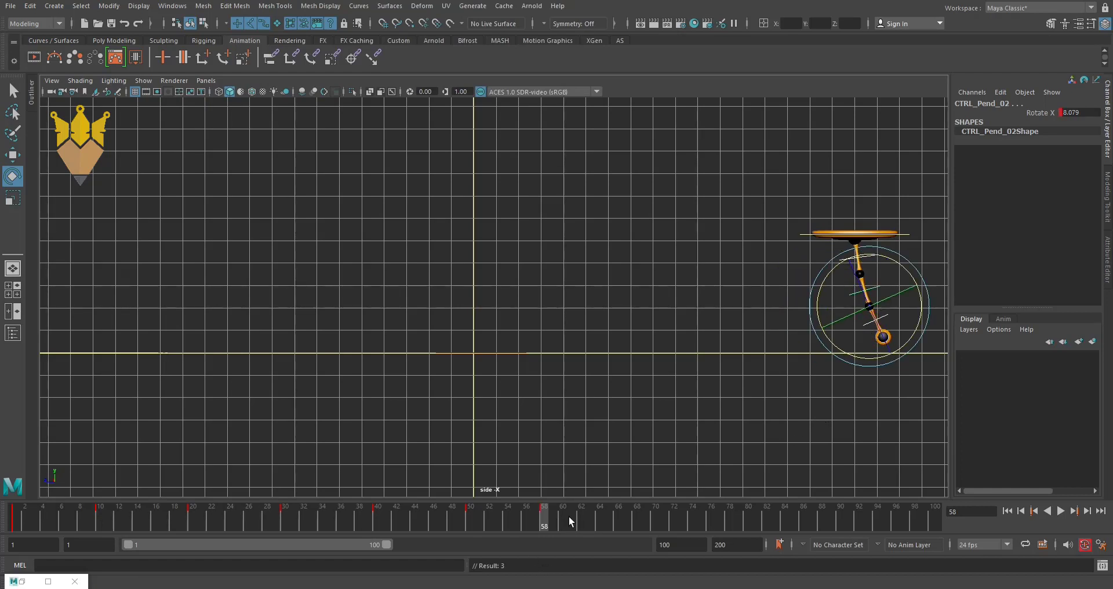
- Key alternating small Rotate X swings at frames 66, 72 and 78, ending at -2.829
left_click(617, 515)
middle_click_drag(829, 433, 805, 439)
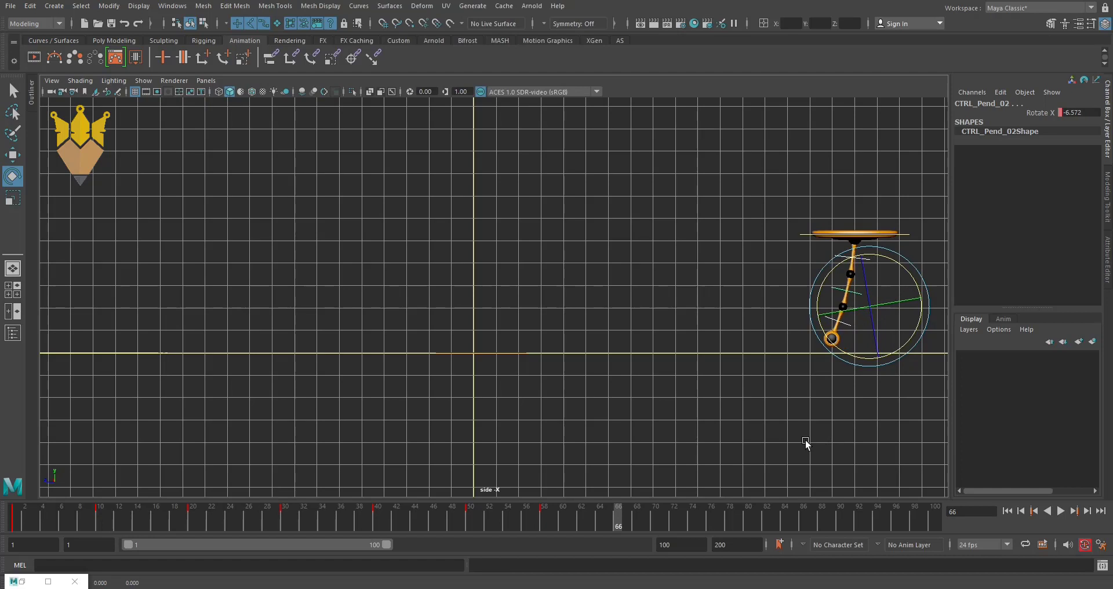
key("s")
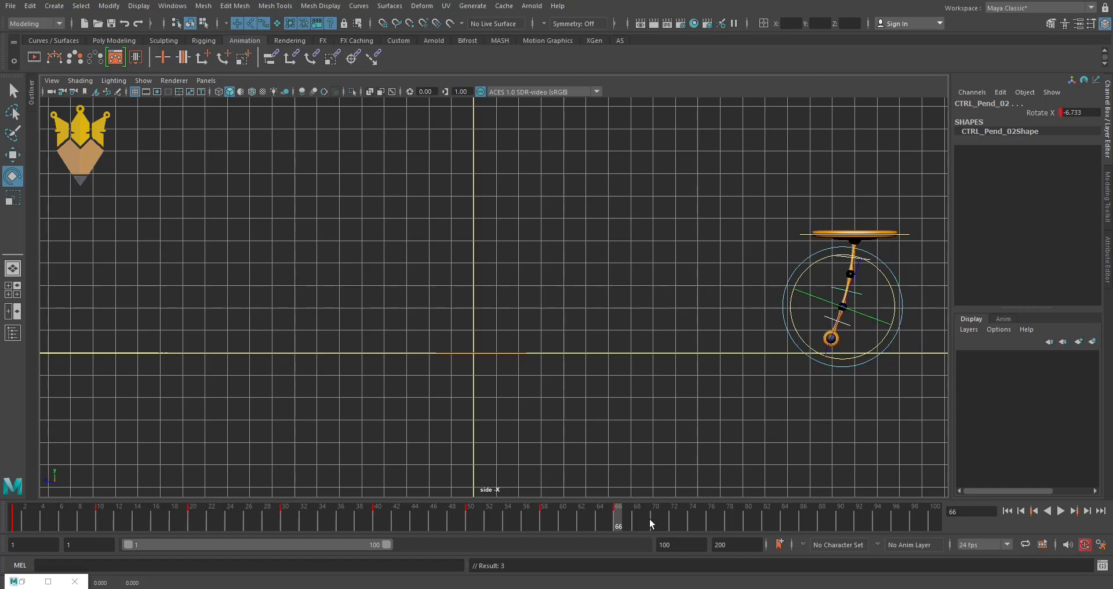
left_click(672, 520)
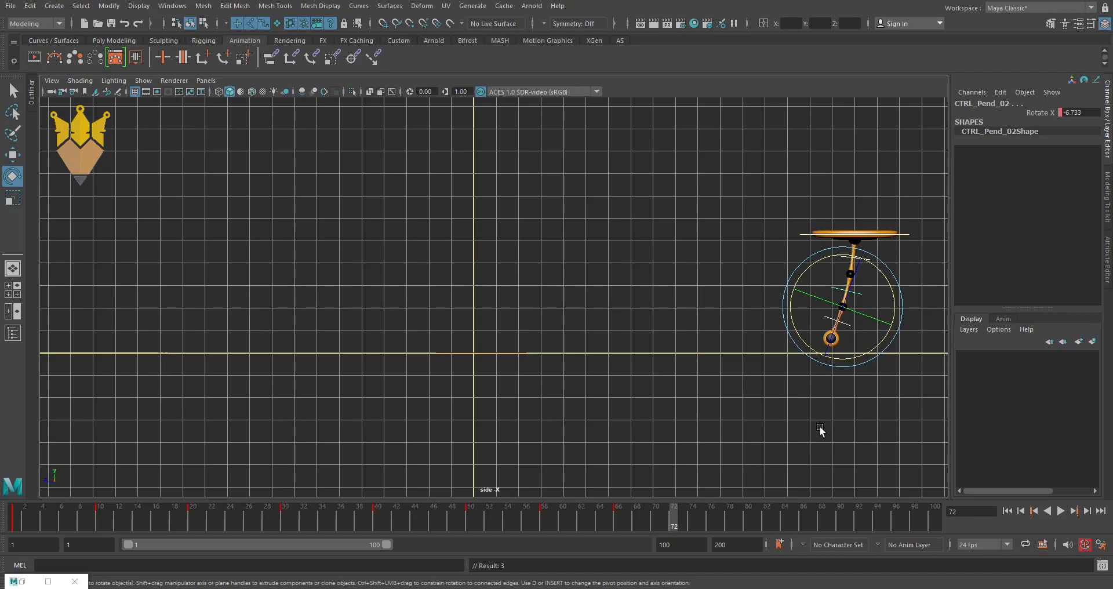
middle_click_drag(821, 429, 837, 432)
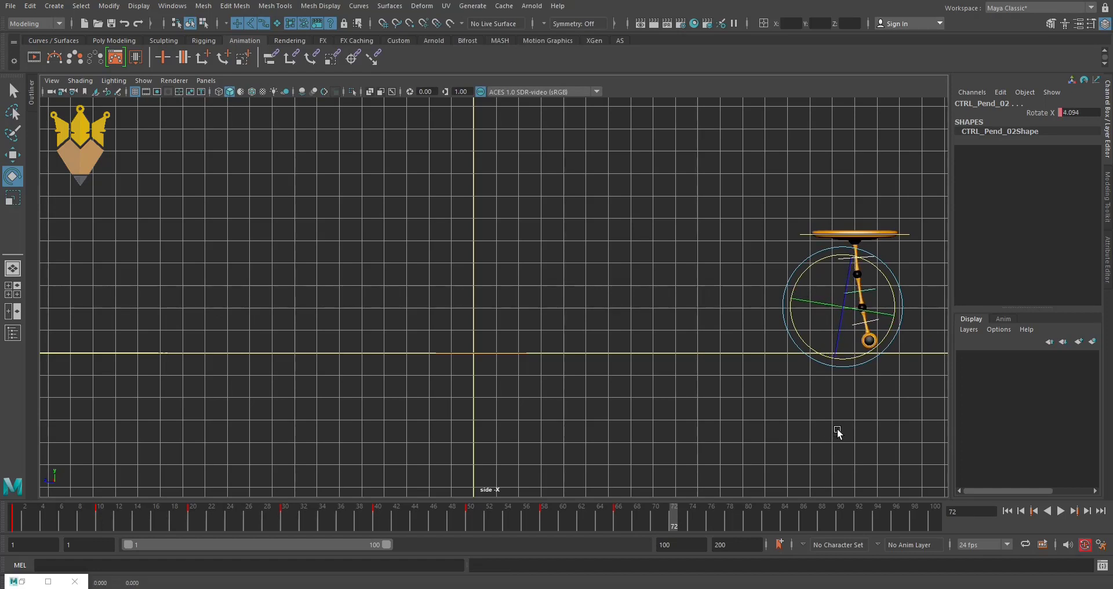
key("s")
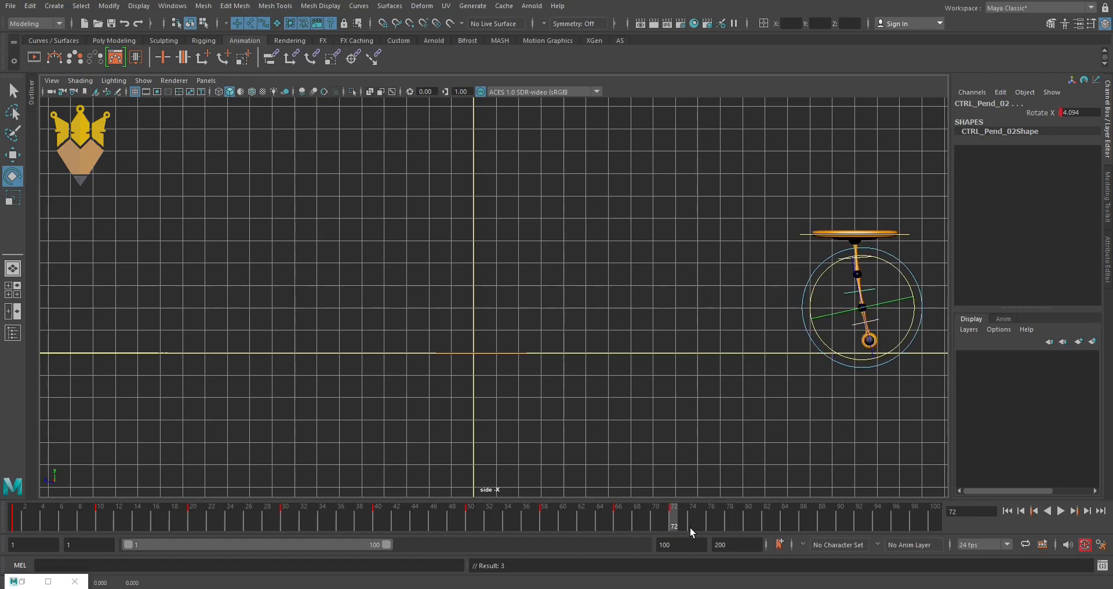
left_click(727, 517)
middle_click_drag(819, 430, 813, 438)
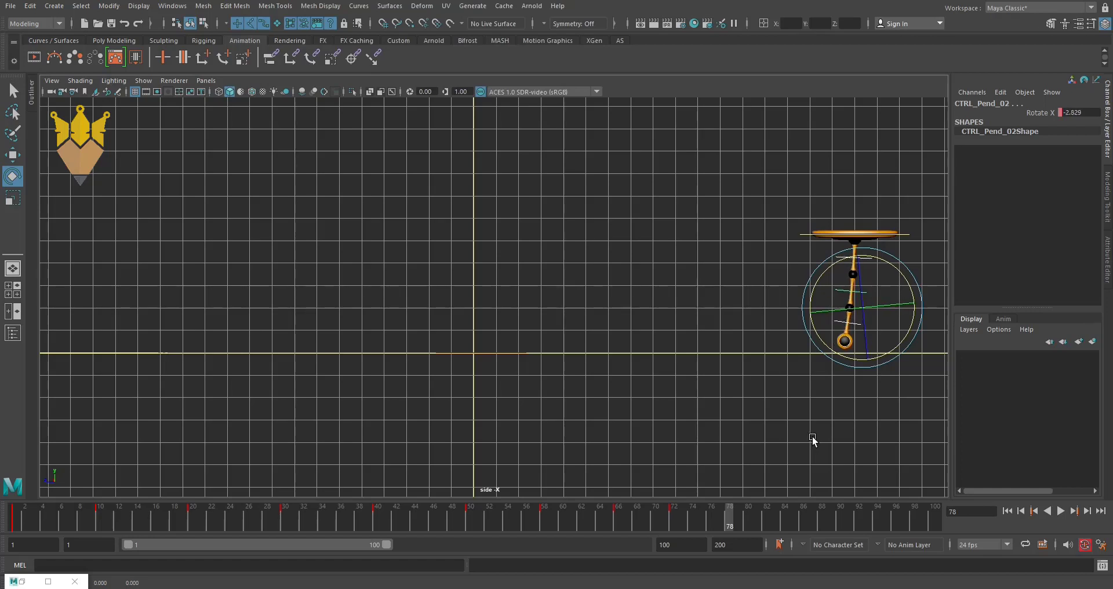
key("s")
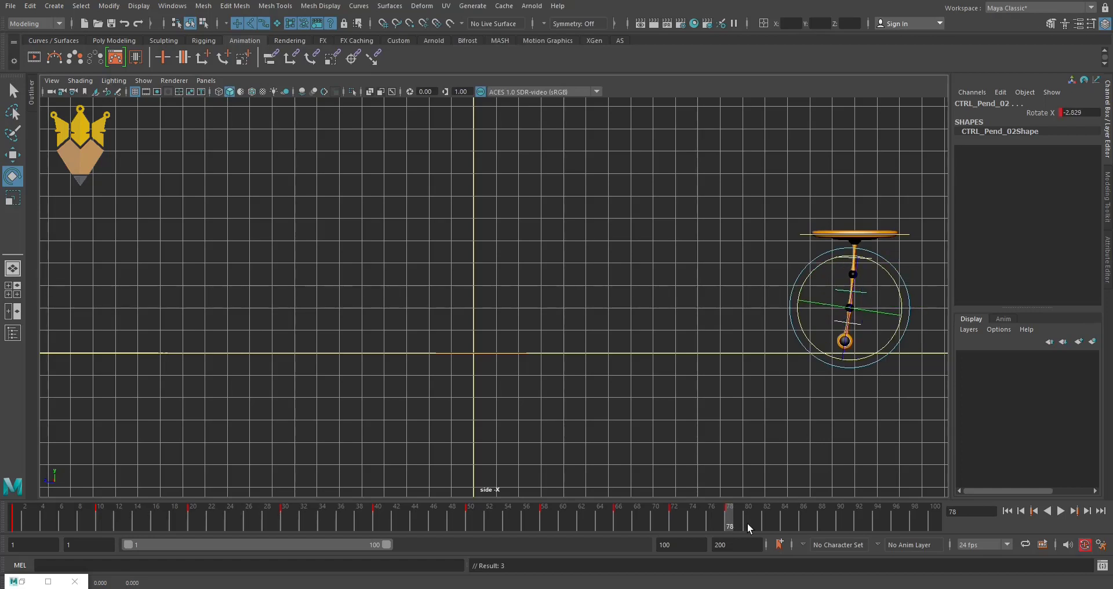
left_click(765, 520)
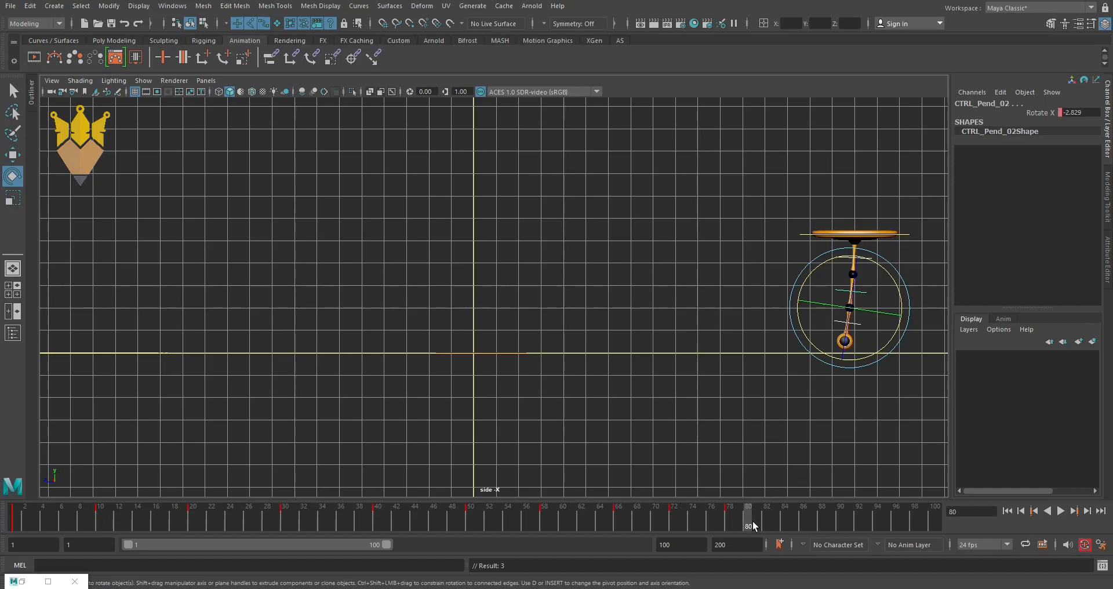
- Key the pendulum nearly upright around frame 80 and check neighbouring keys
mouse_move(750, 520)
left_mouse_down()
mouse_move(761, 520)
mouse_move(739, 524)
mouse_move(767, 525)
left_mouse_up()
middle_click_drag(858, 424, 863, 426)
key("shift+e")
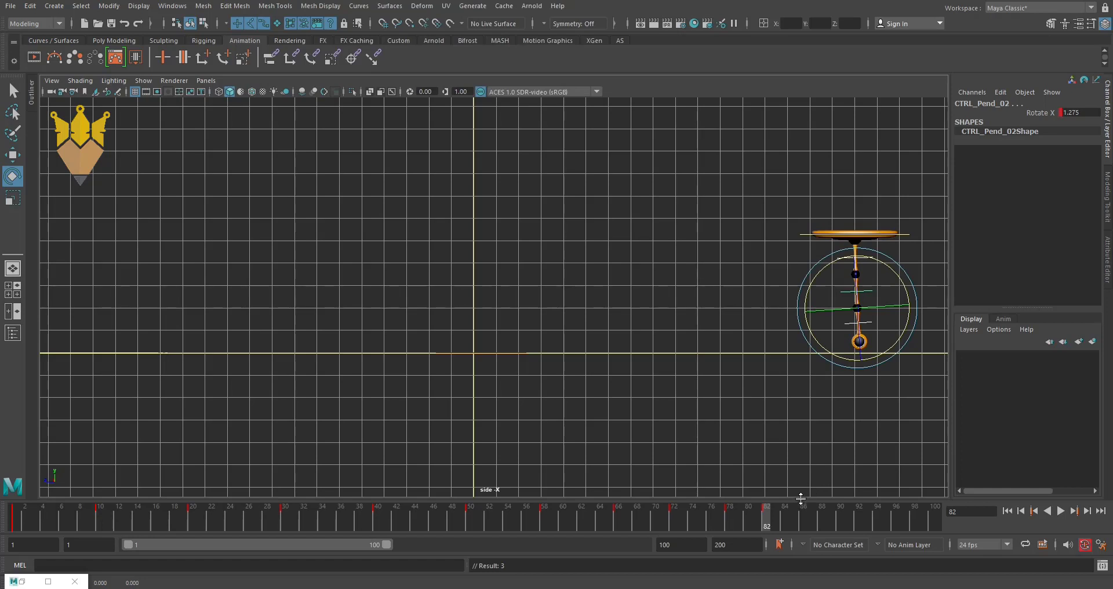
key("comma")
key("period")
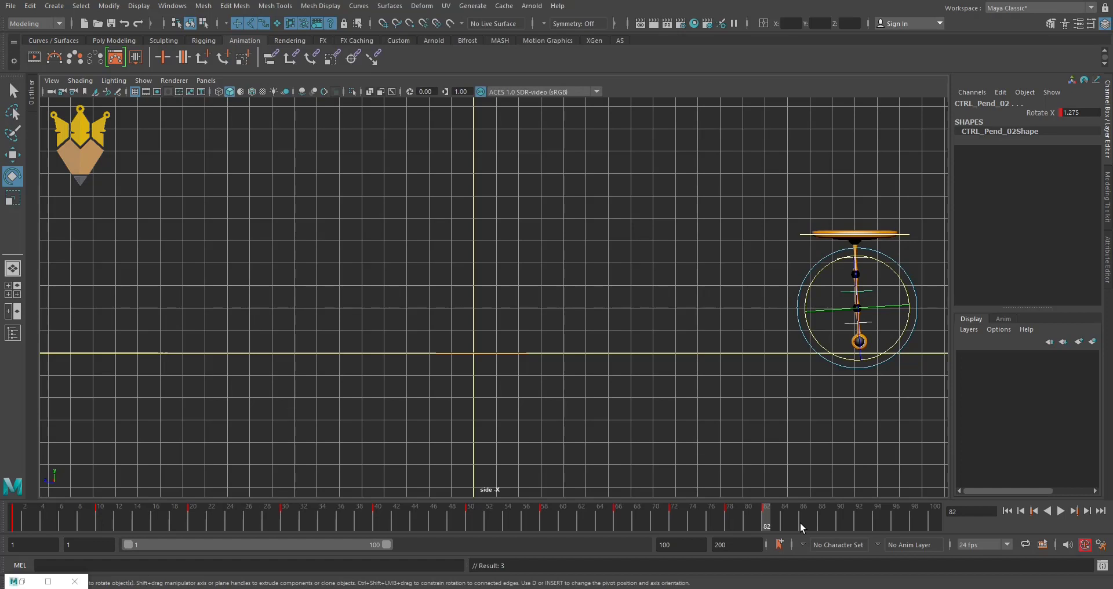
- Set Rotate X to -0.507 at frame 86 and key it
left_click(801, 520)
double_click(1071, 112)
type("-0.507")
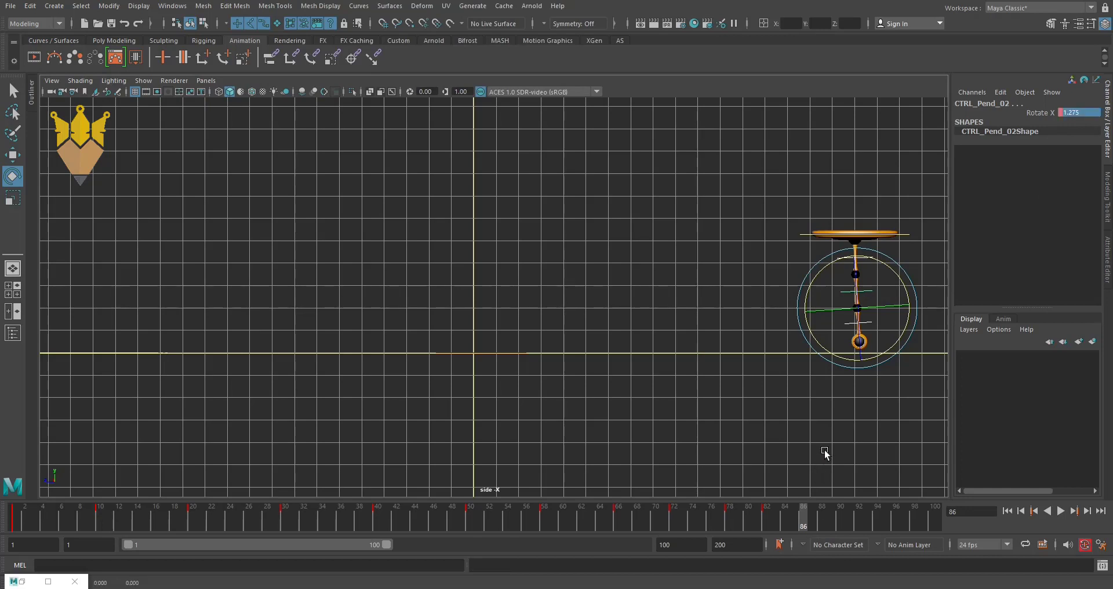
key("Return")
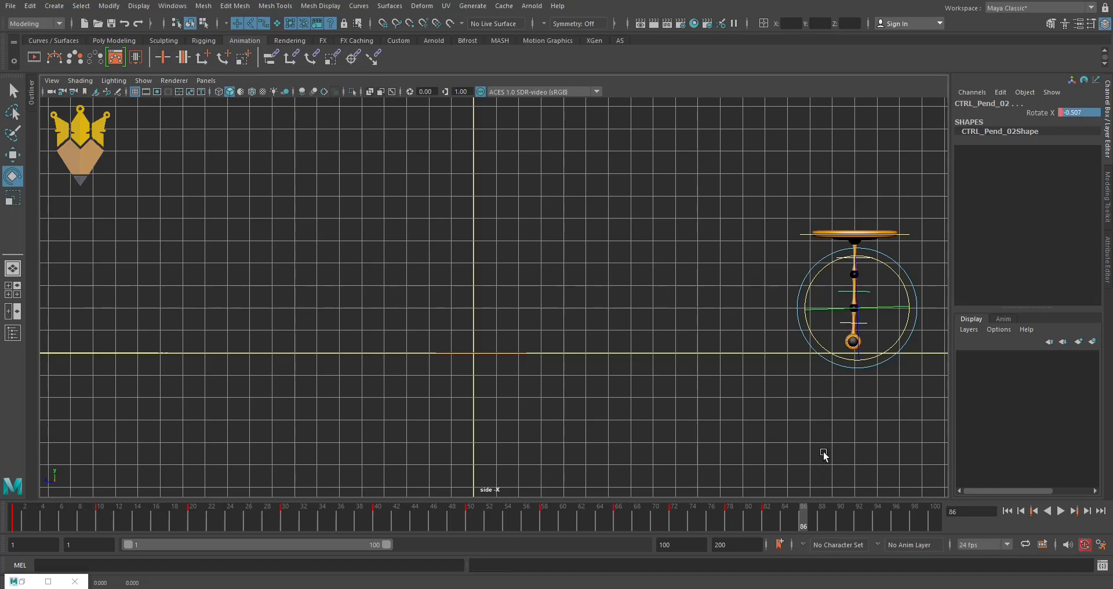
key("shift+e")
- Key a near-zero Rotate X rest pose at frame 88, then rewind to frame 1
left_click(830, 523)
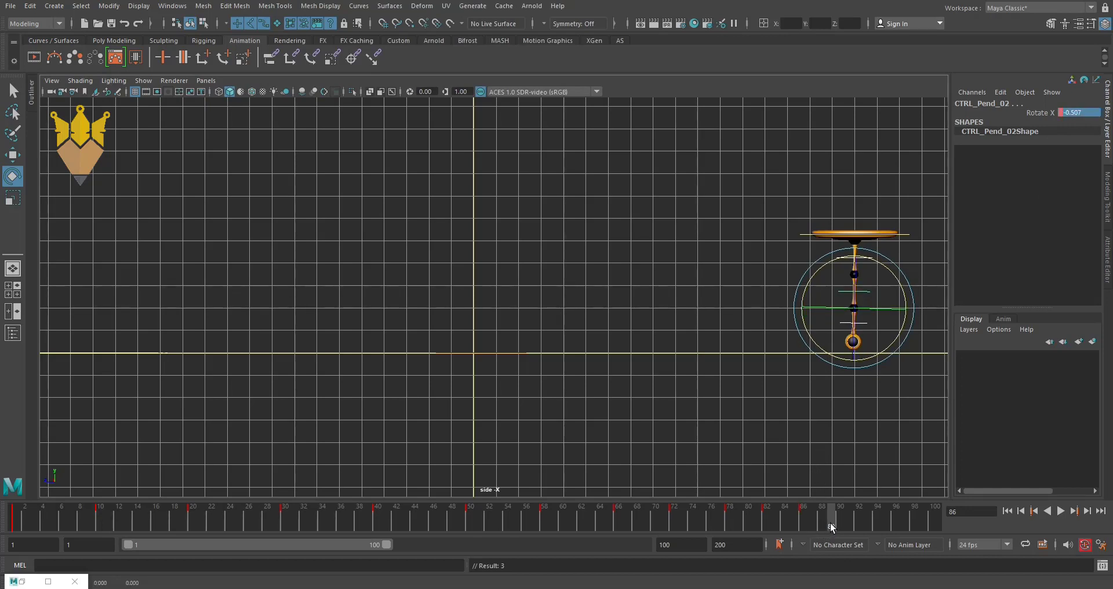
left_click_drag(829, 523, 822, 526)
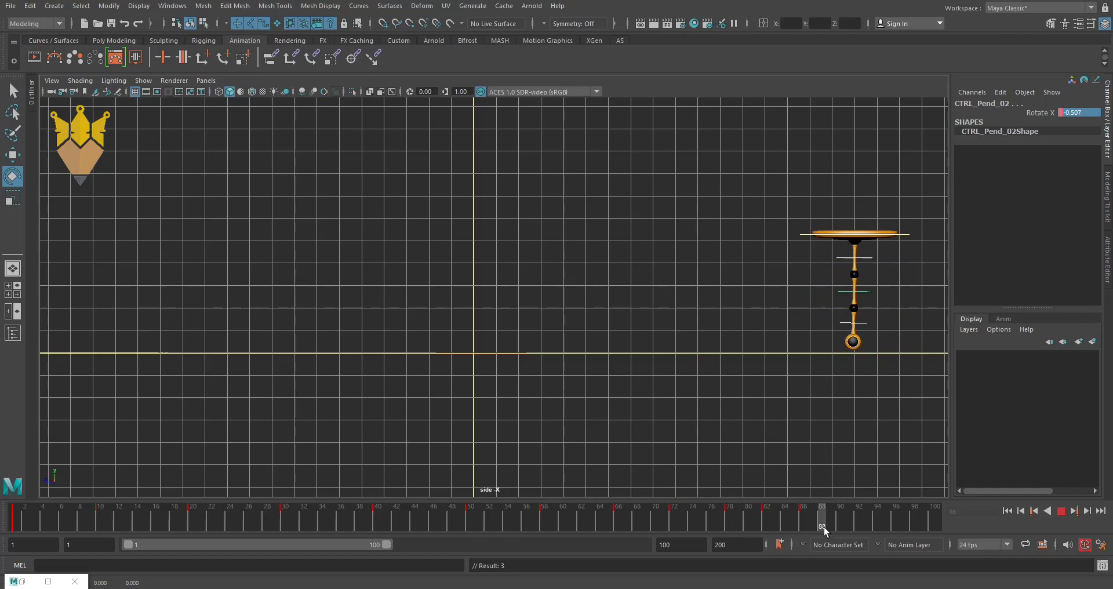
double_click(1073, 111)
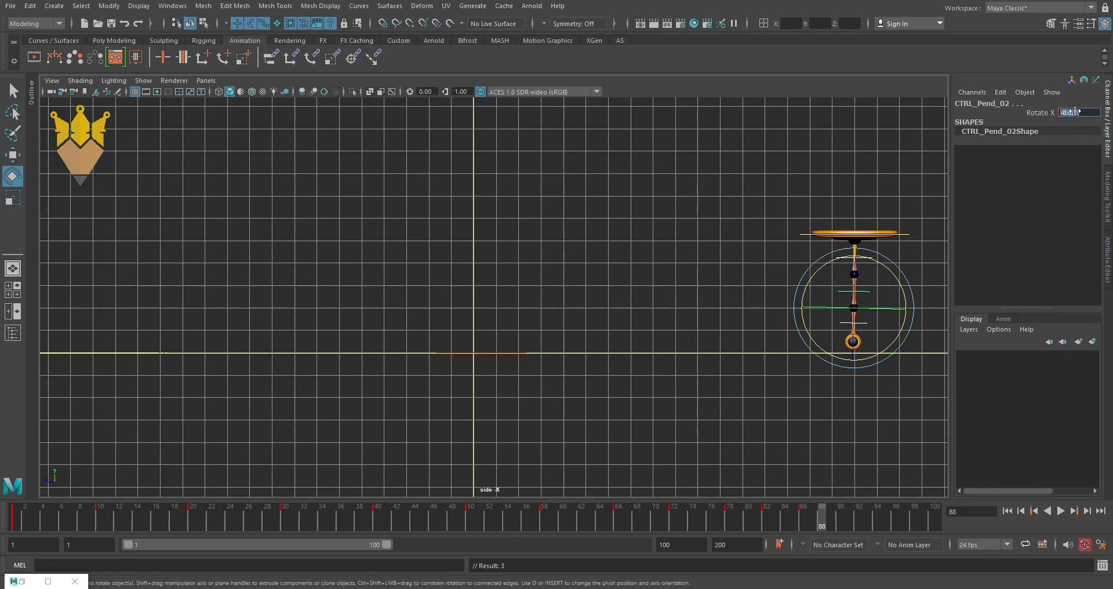
key("Return")
left_click_drag(631, 517, 12, 517)
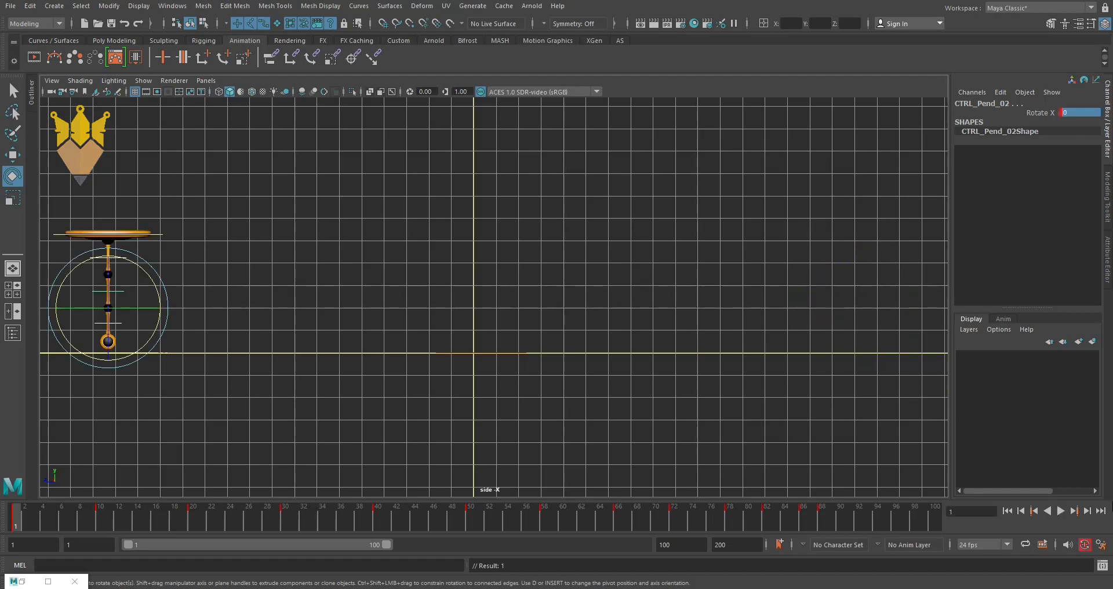
- Play back the damped swing twice, rewind to frame 1, and reopen the Graph Editor
left_click(1059, 511)
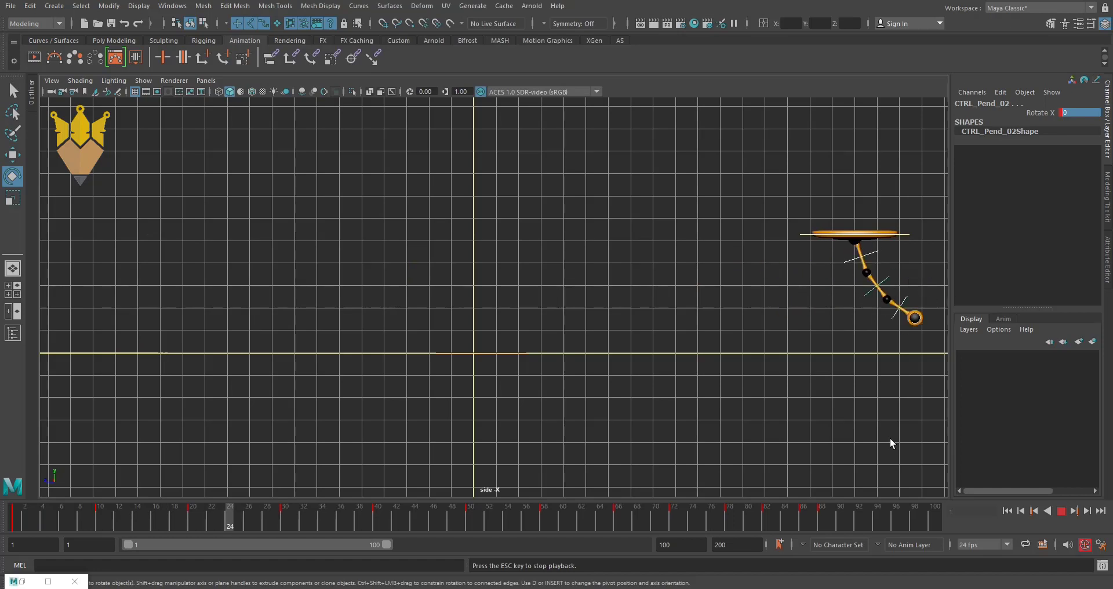
left_click(1061, 512)
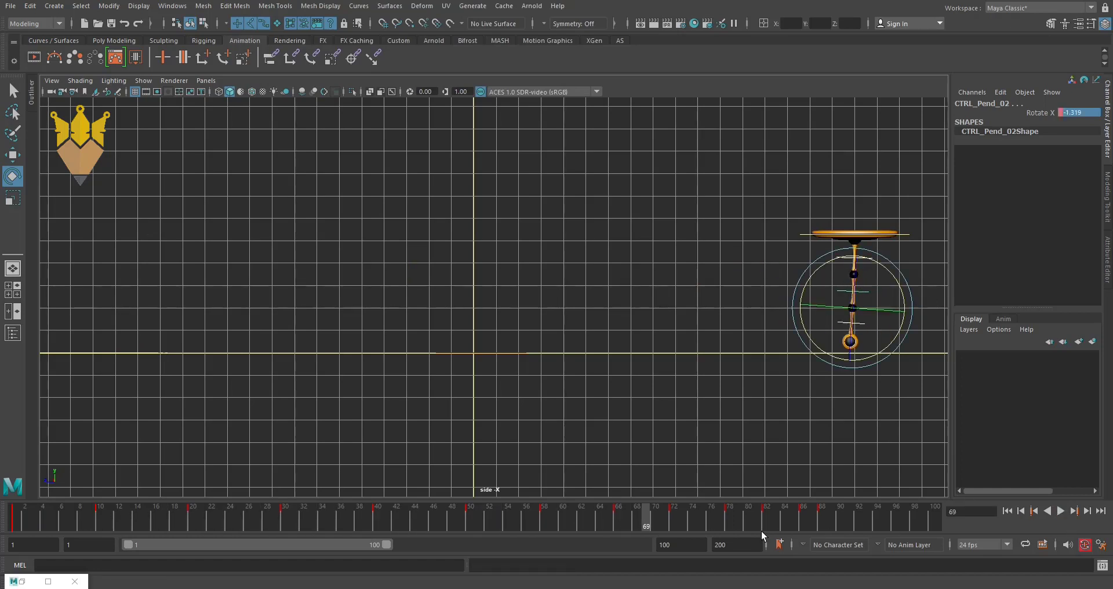
key("alt+v")
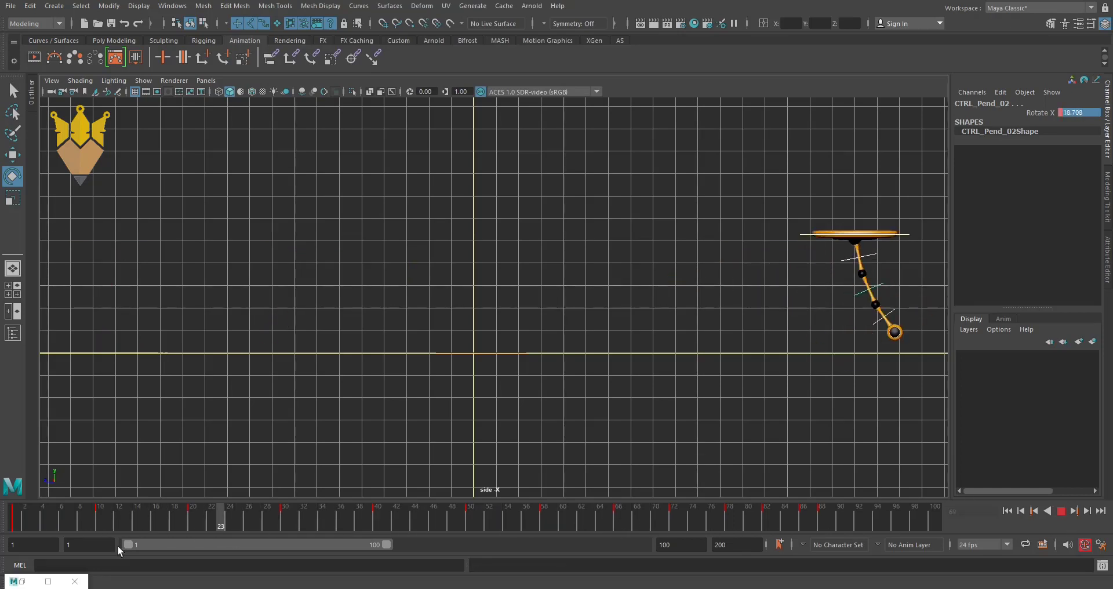
key("alt+v")
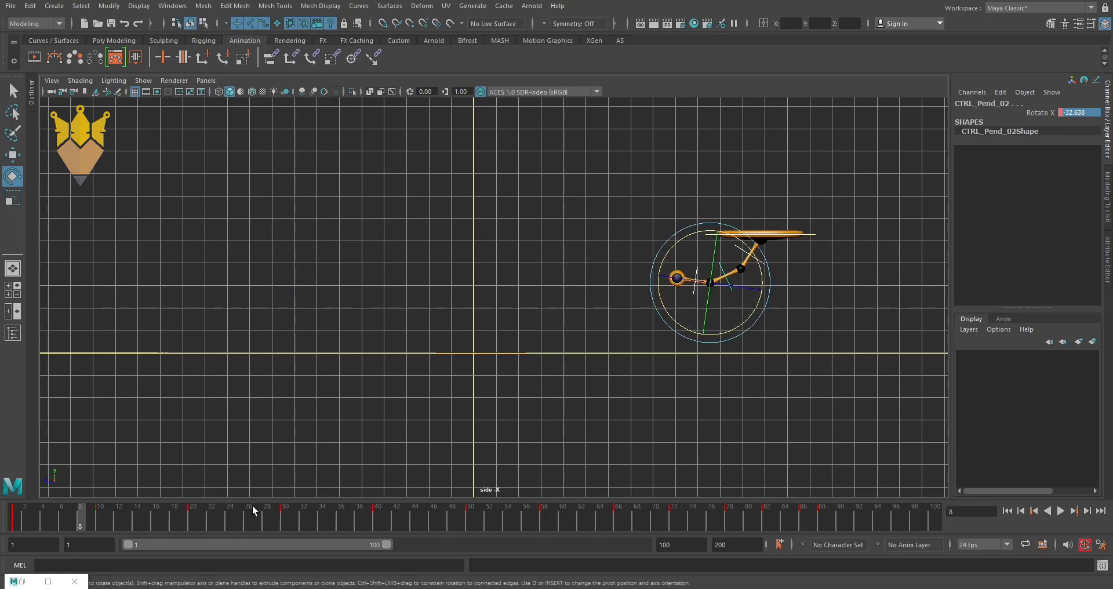
left_click_drag(77, 519, 12, 519)
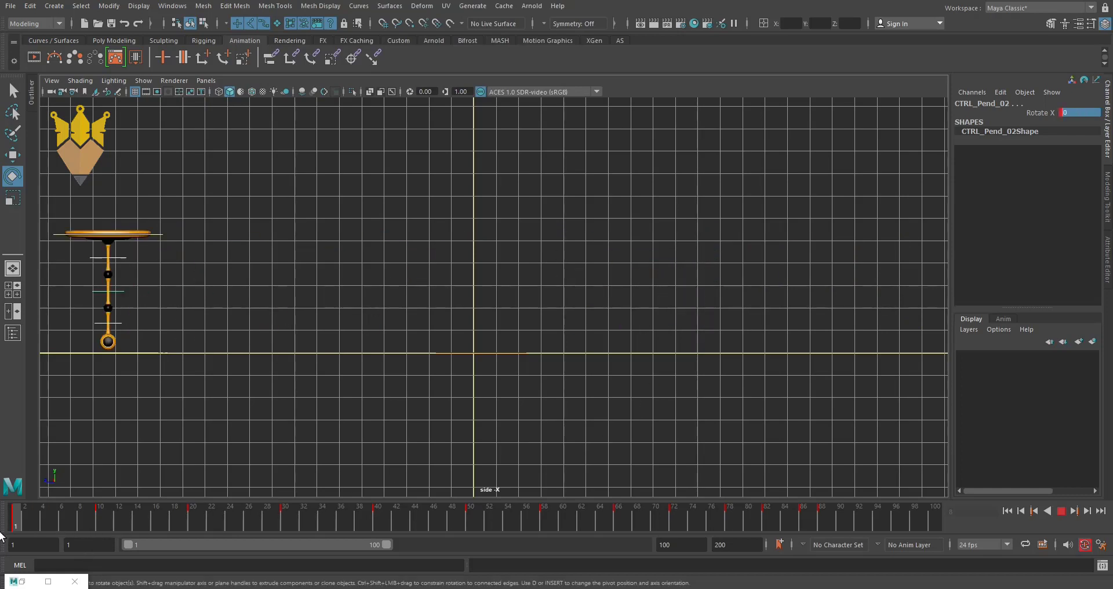
left_click(27, 587)
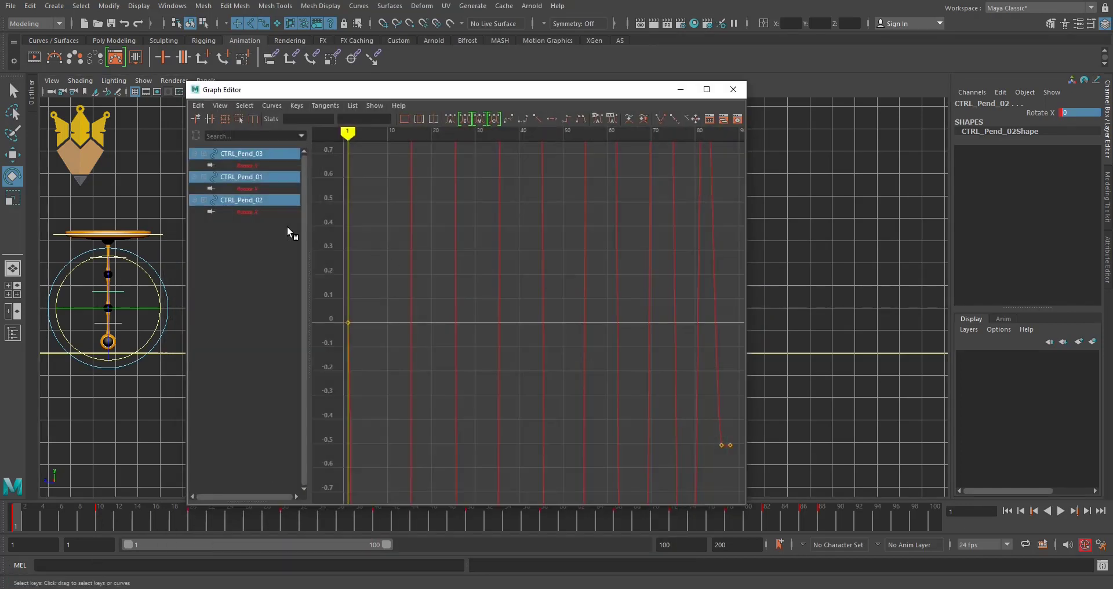
- Make all of CTRL_Pend_Main's keys linear and play back to check the motion
left_click(158, 233)
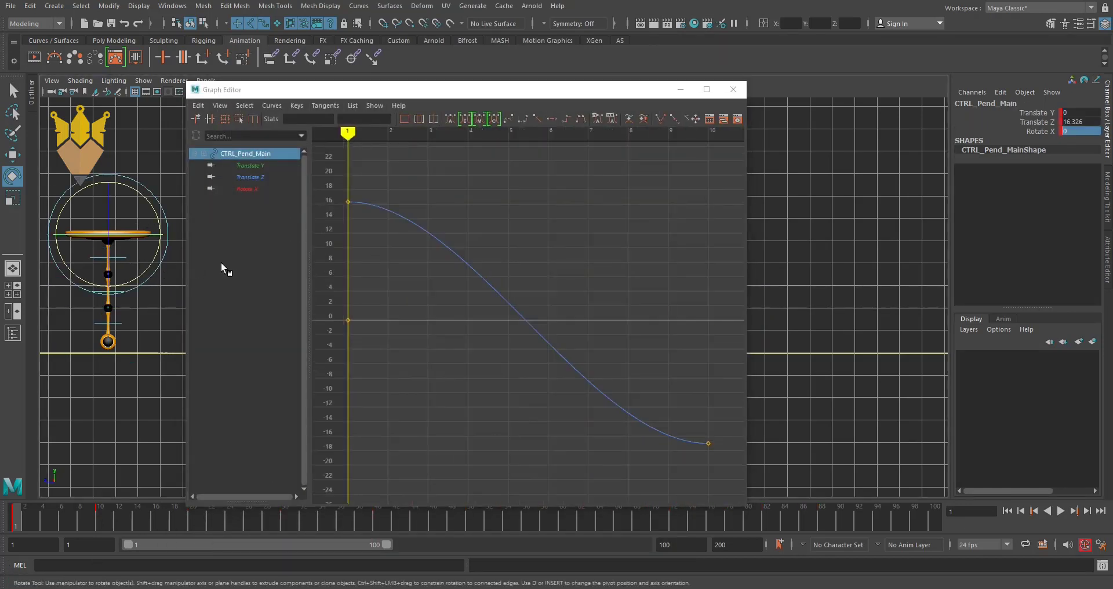
left_click_drag(502, 321, 715, 471)
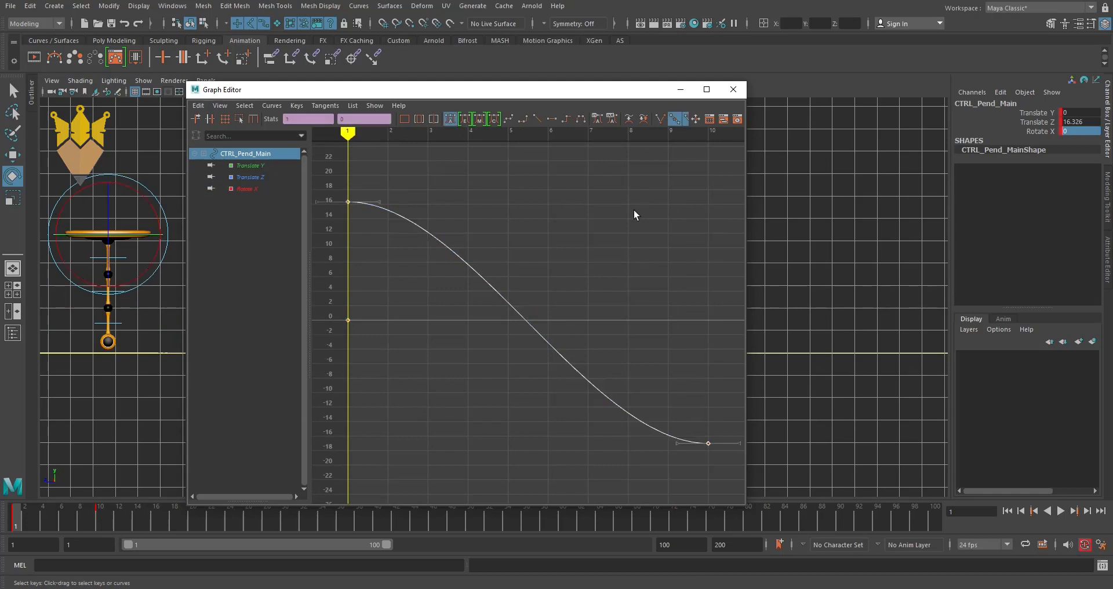
left_click(539, 118)
left_click(678, 90)
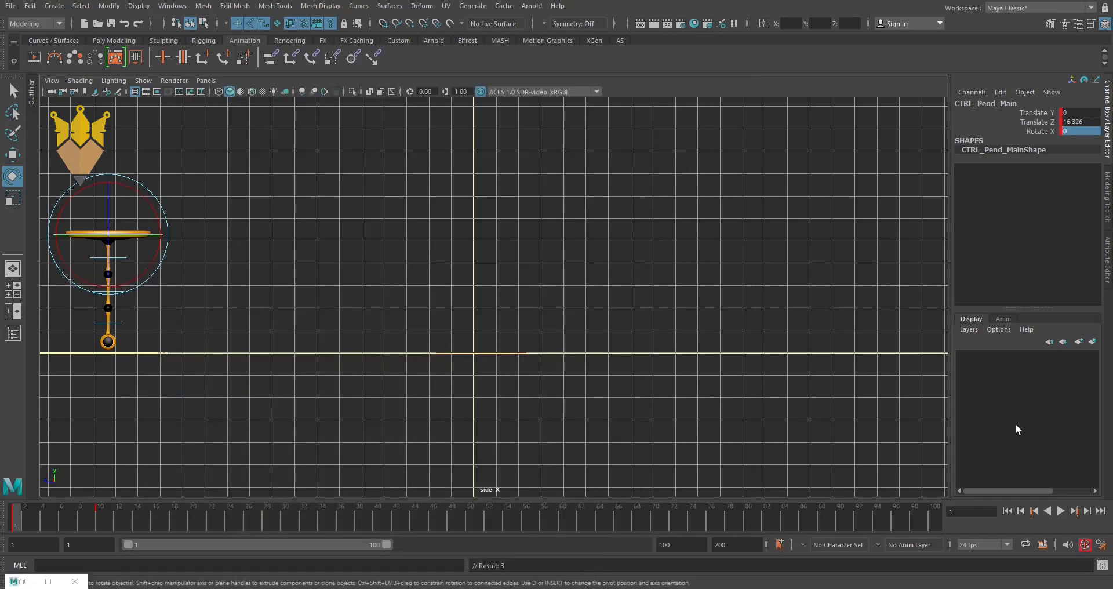
left_click(1060, 510)
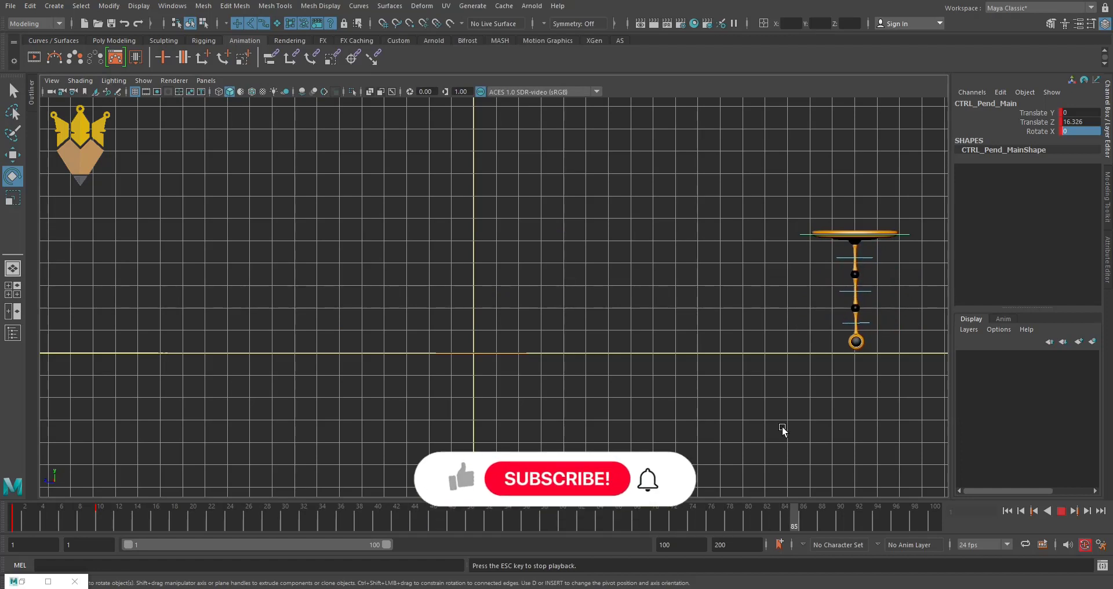
left_click(1061, 511)
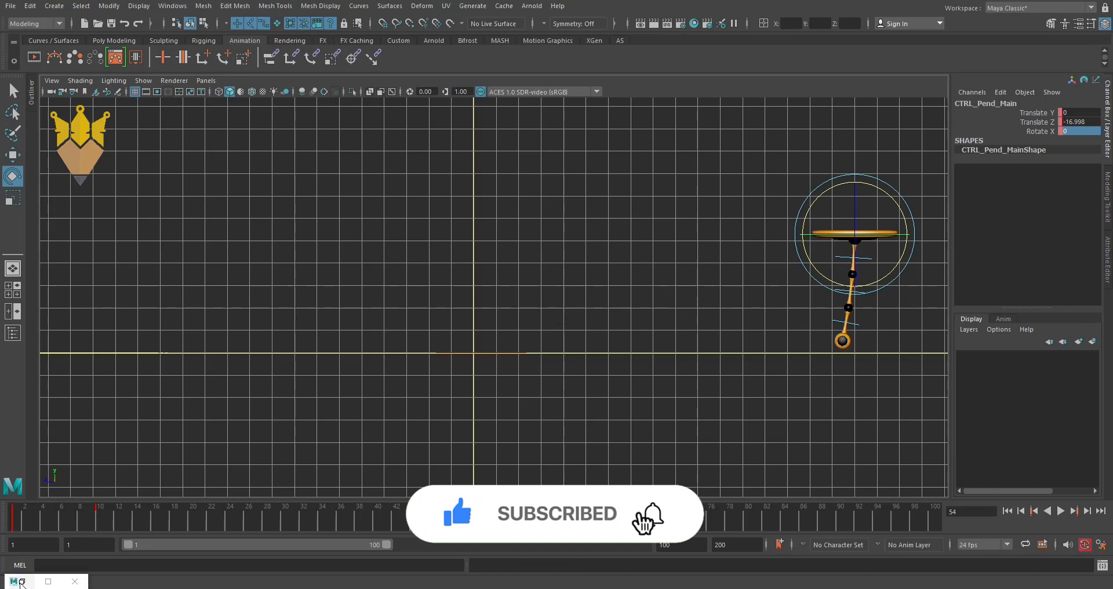
- In the Graph Editor, select the CTRL_Pend_02 and CTRL_Pend_03 controls
left_click(48, 581)
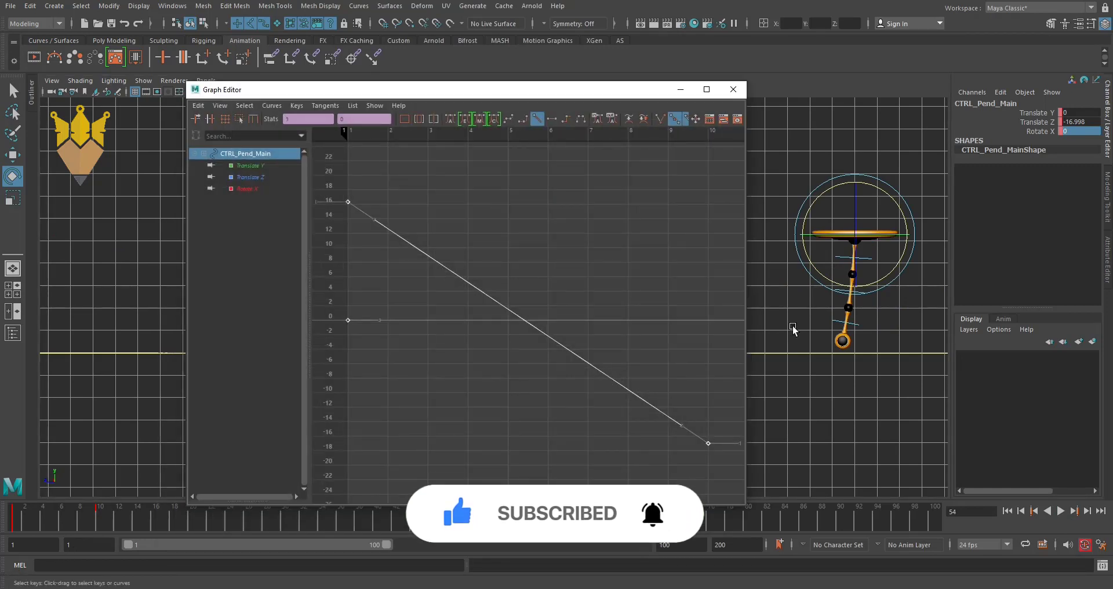
left_click(827, 255)
left_click_drag(840, 270, 842, 271)
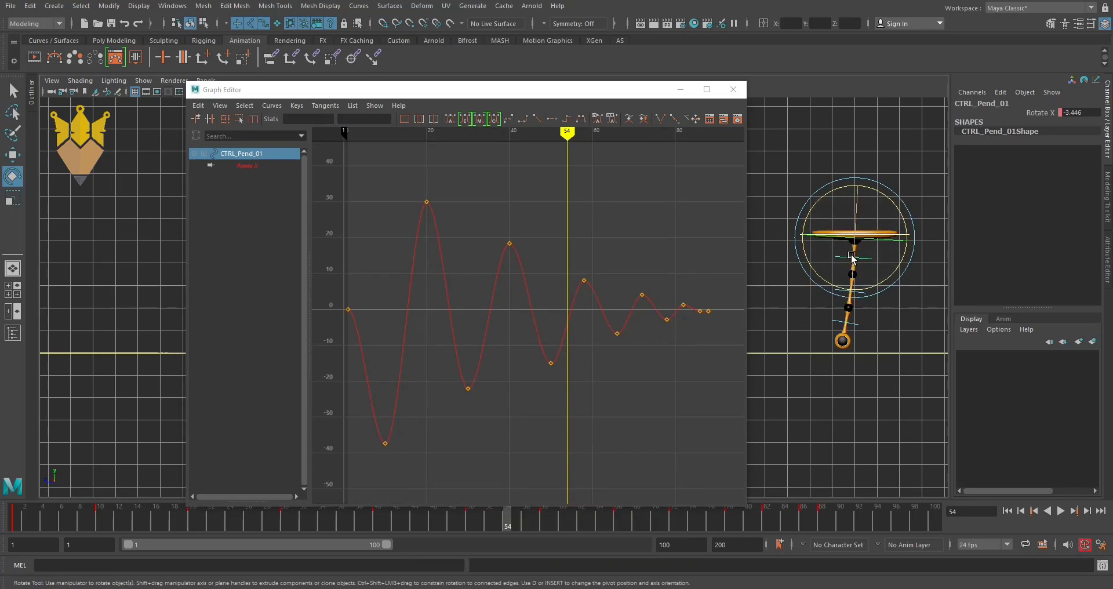
left_click(812, 322)
left_click_drag(842, 323, 844, 330)
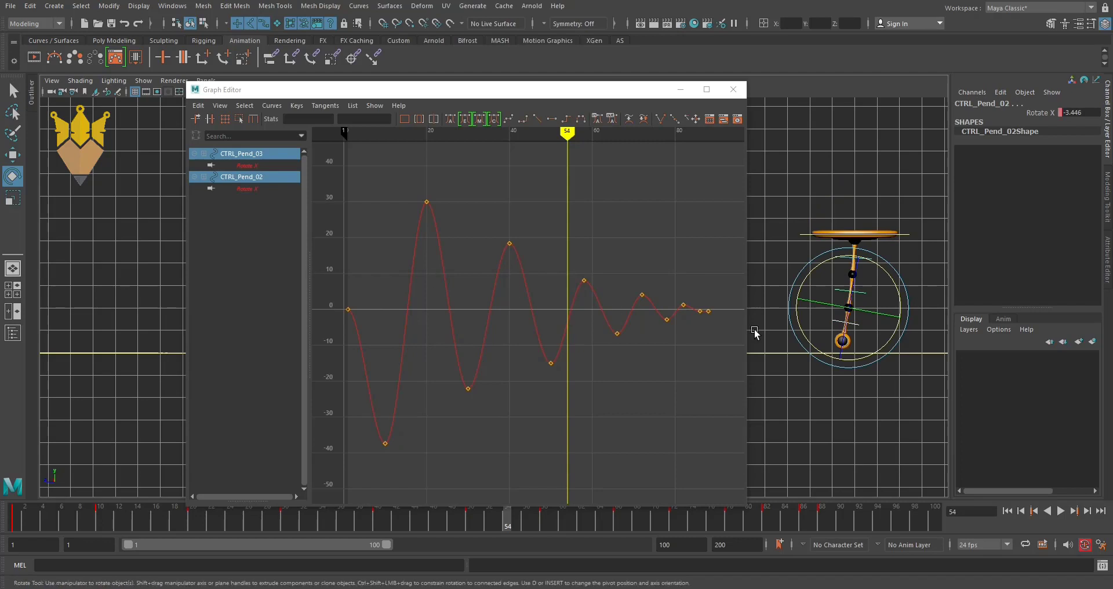
left_click(798, 320)
left_click_drag(836, 333, 841, 321)
left_click(807, 381)
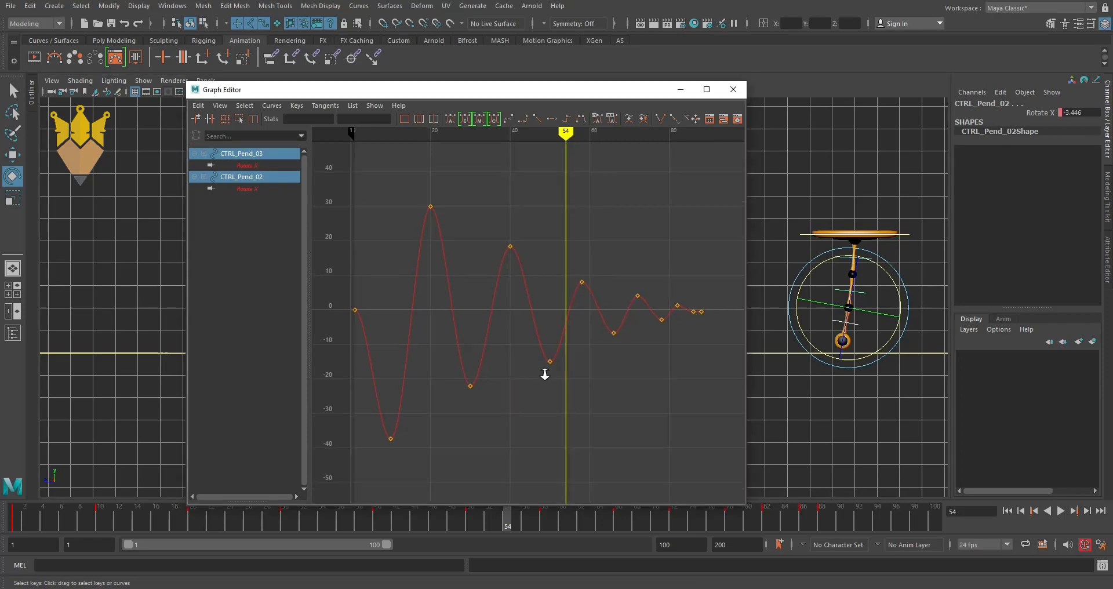
- Shift all CTRL_Pend_02 and CTRL_Pend_03 rotation keys one frame later
key("a")
left_click_drag(368, 214, 675, 448)
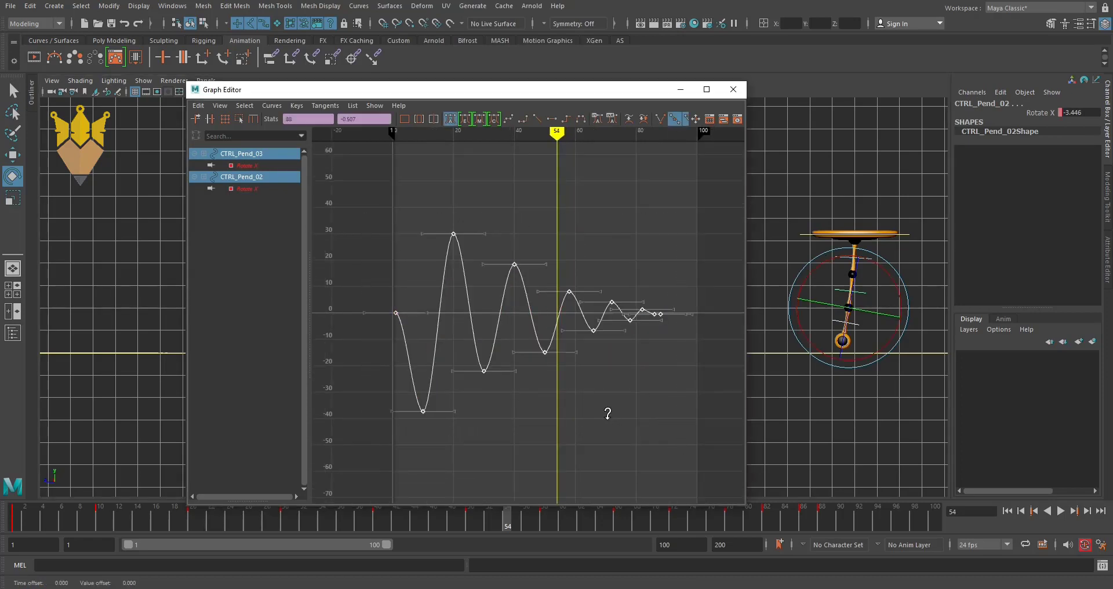
middle_click_drag(609, 412, 620, 415, "shift")
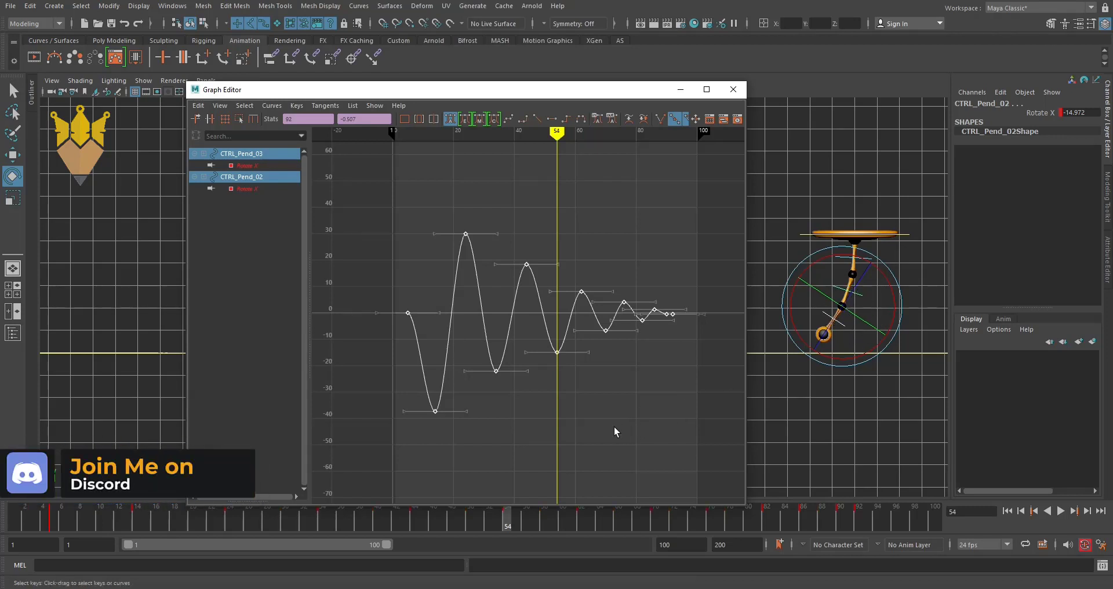
key("ctrl+z")
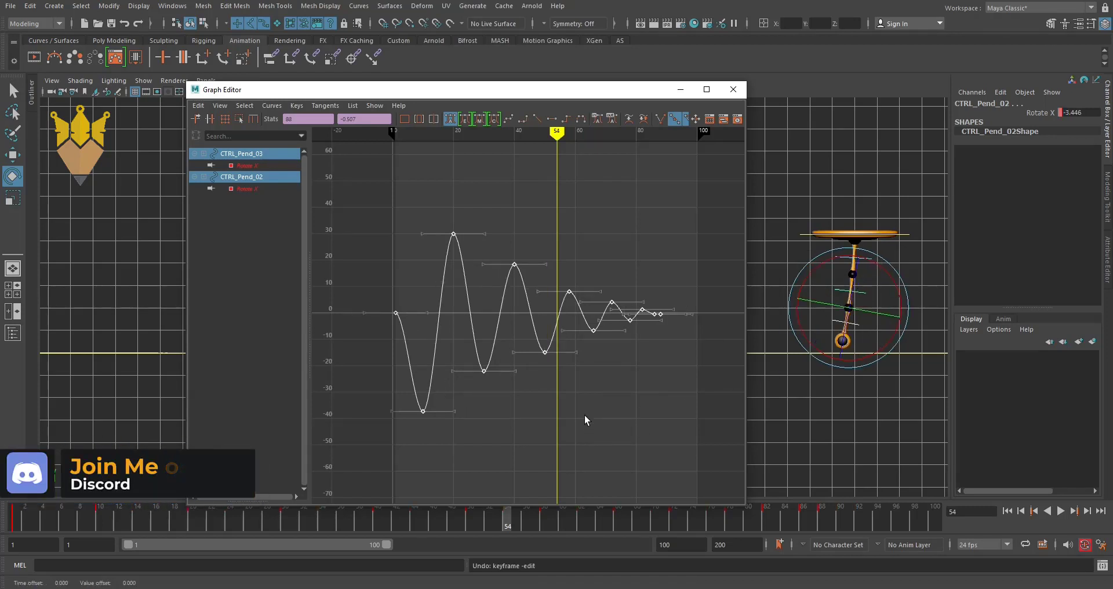
middle_click_drag(584, 415, 593, 415, "shift")
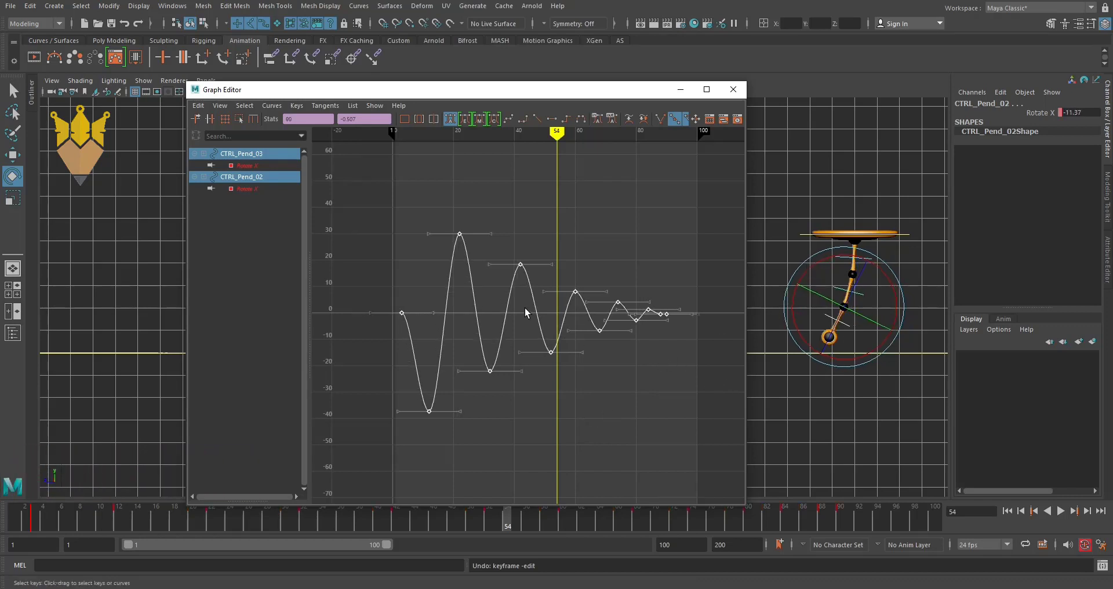
left_click(249, 151)
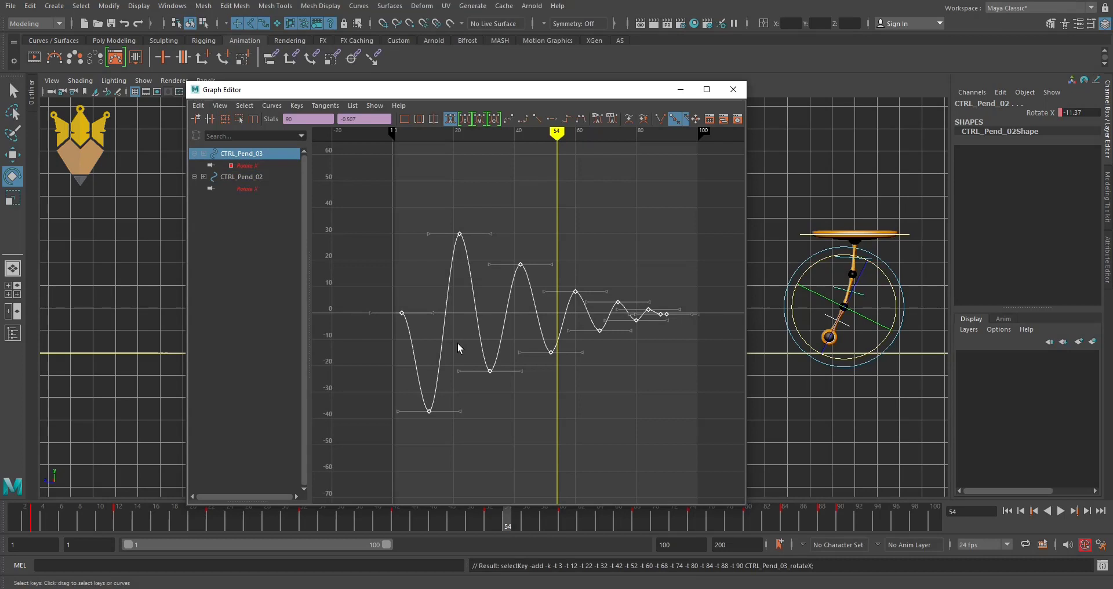
left_click(252, 176)
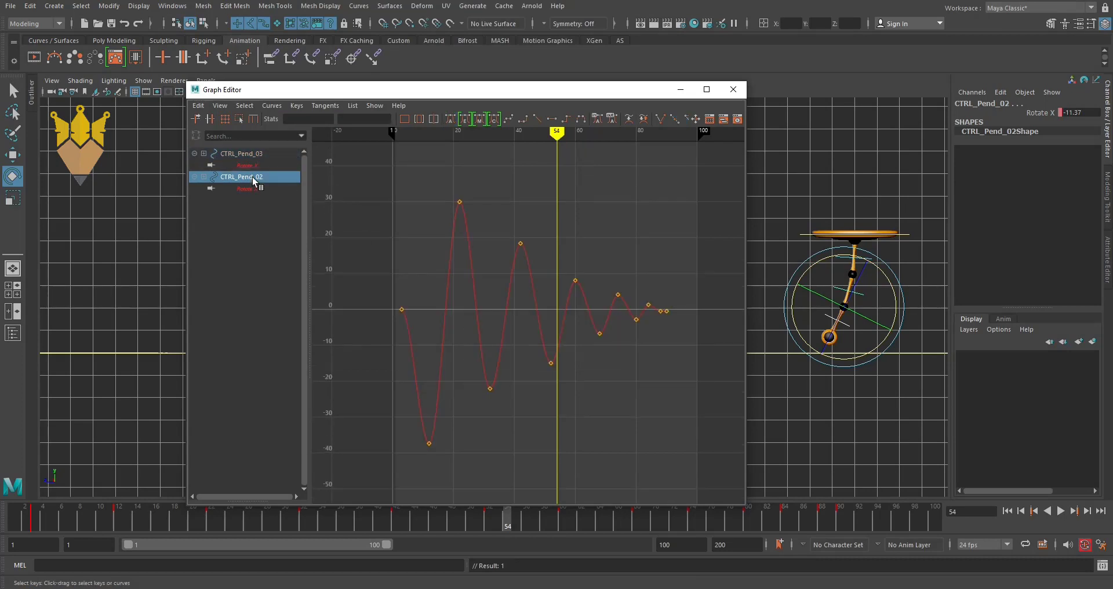
left_click(848, 357)
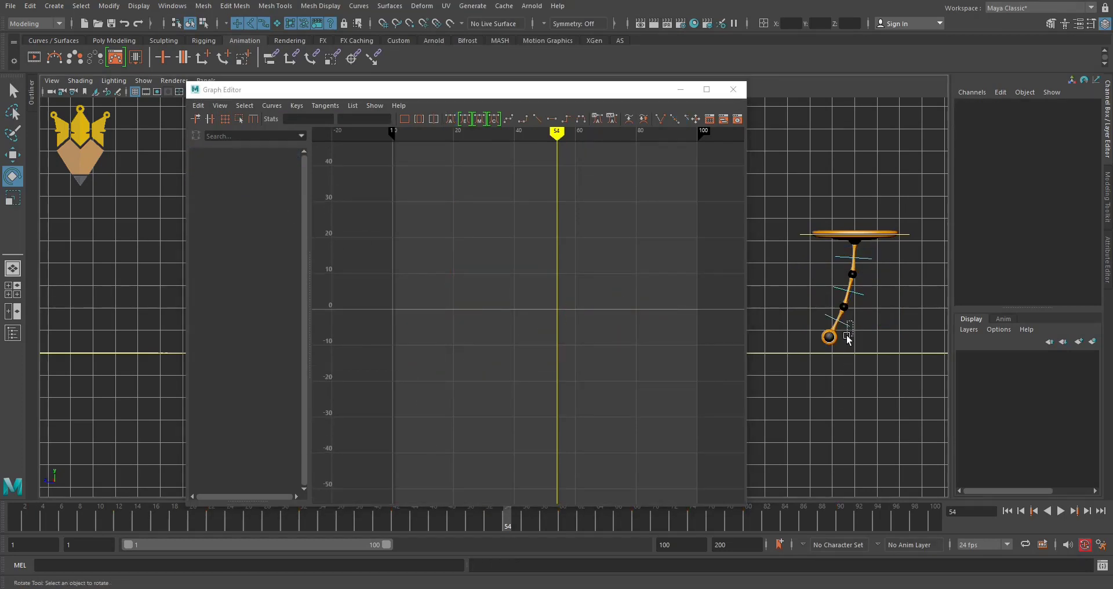
- Select CTRL_Pend_03 and move all its Rotate X keys one more frame later
left_click(846, 335)
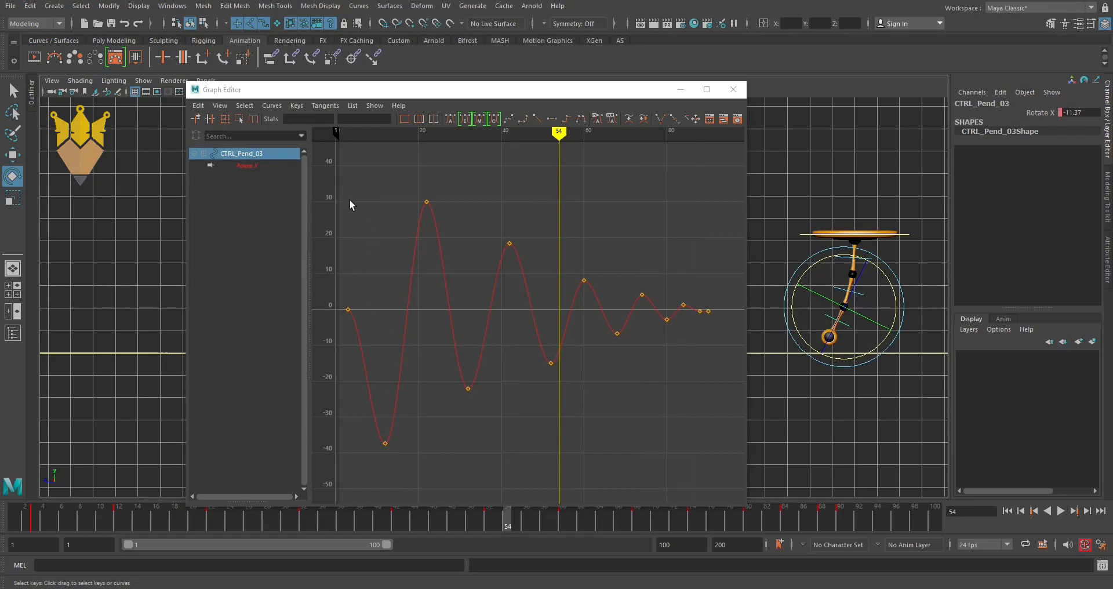
left_click_drag(336, 181, 683, 467)
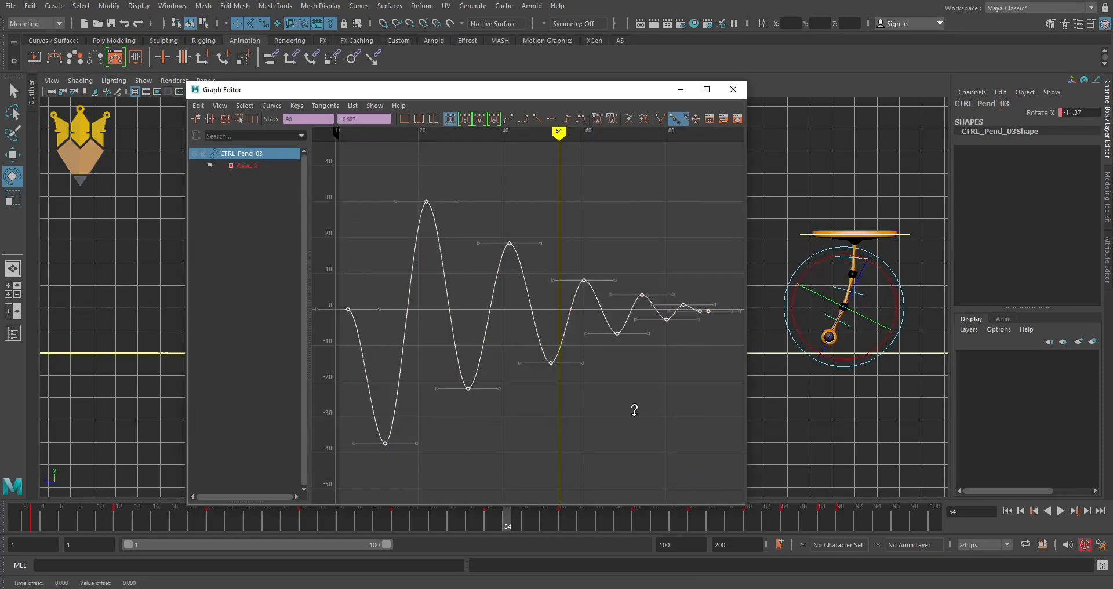
middle_click_drag(632, 416, 654, 418, "shift")
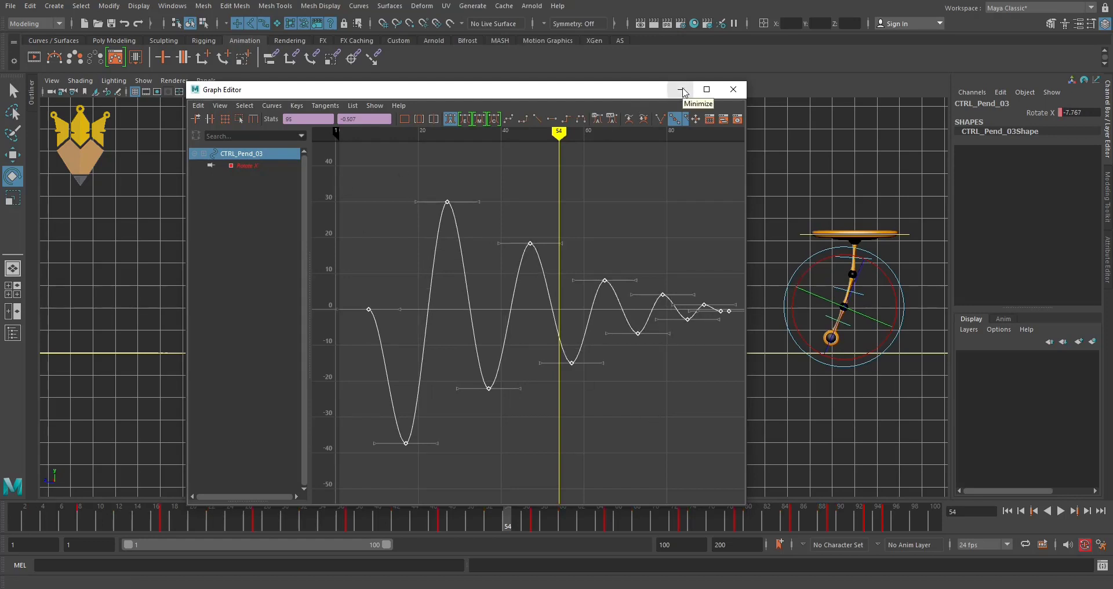
key("ctrl+z")
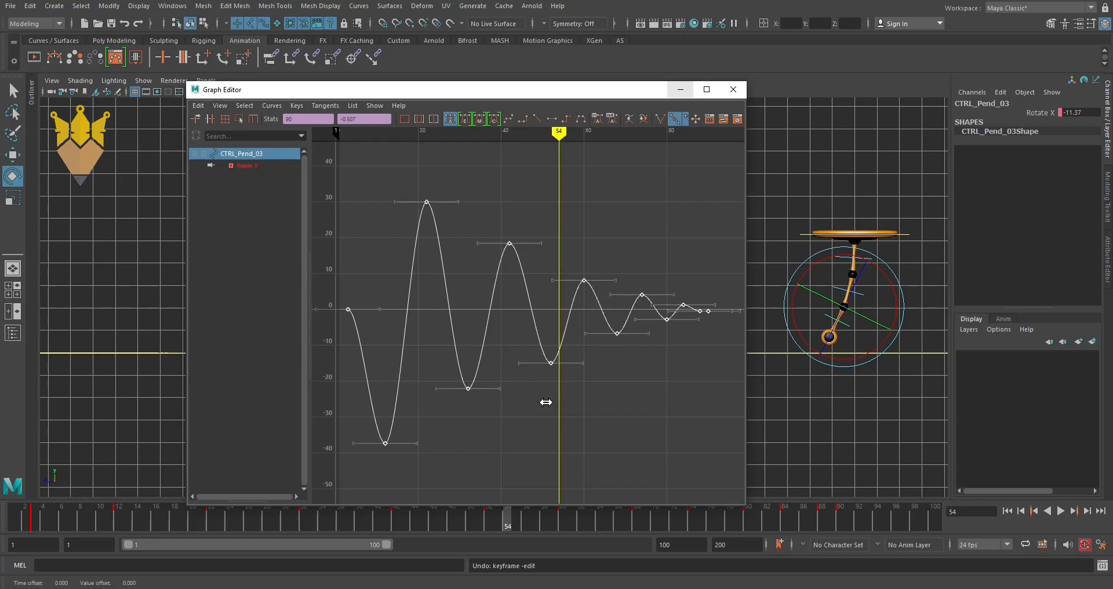
middle_click_drag(543, 401, 561, 387, "shift")
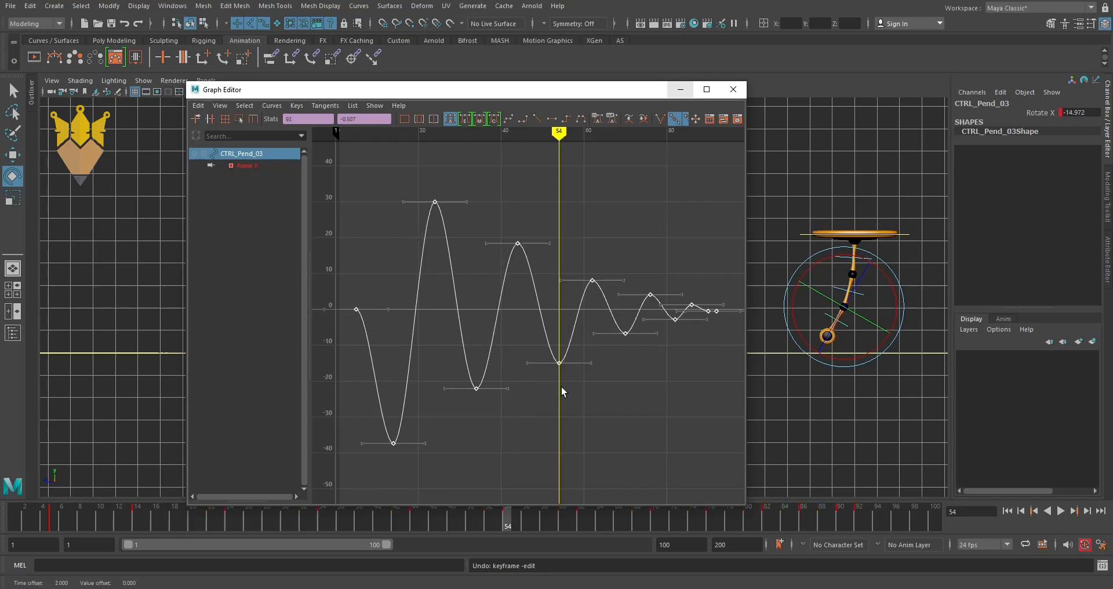
- Select all three pendulum segment controls and hide the Graph Editor
left_click(680, 90)
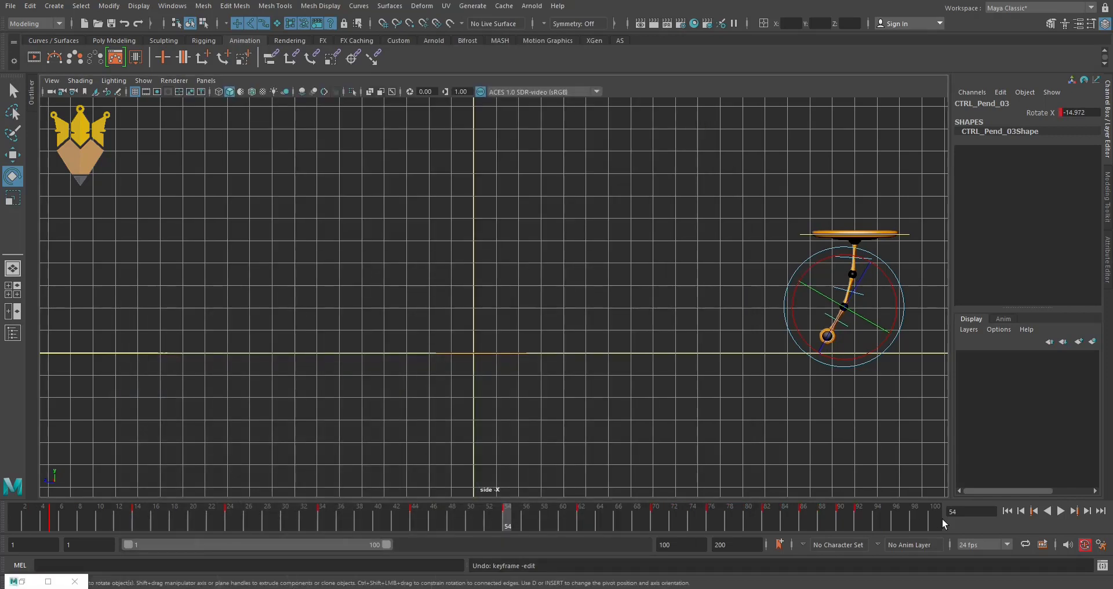
left_click(48, 582)
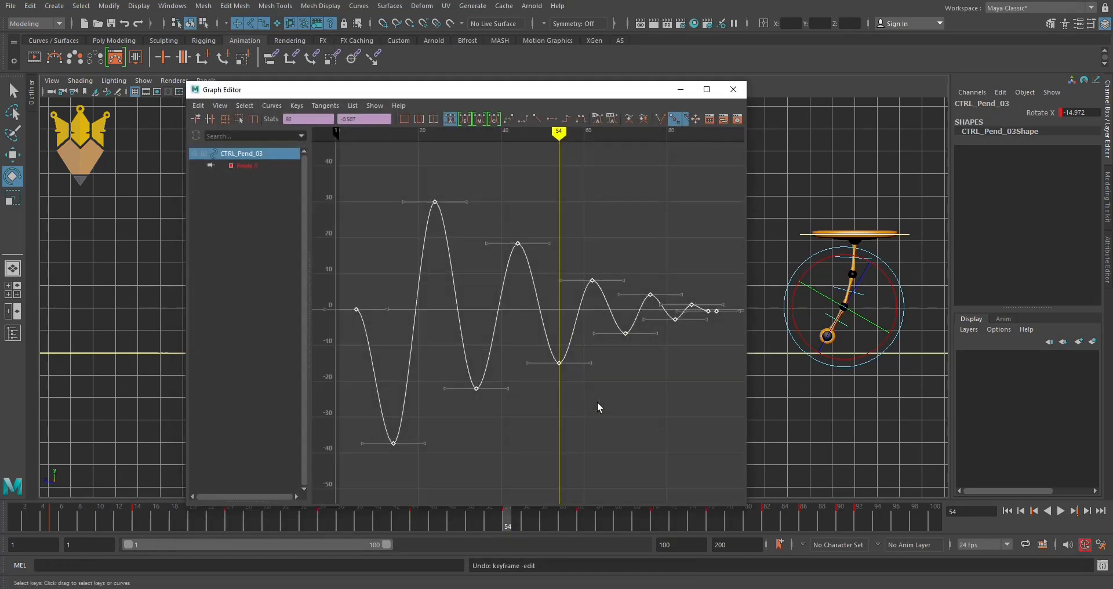
left_click_drag(867, 396, 809, 255)
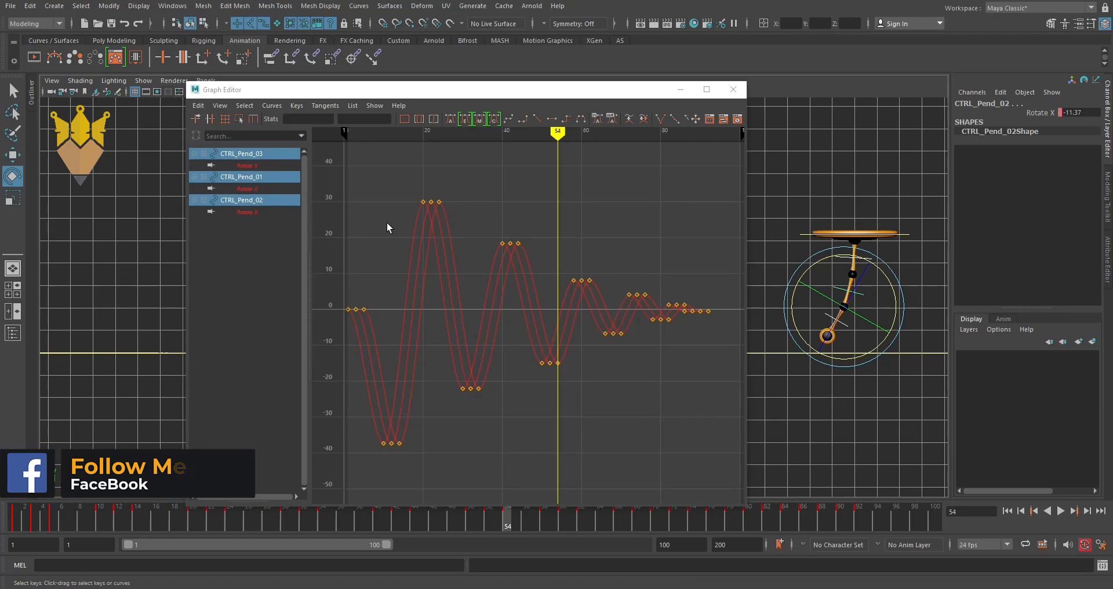
left_click(681, 89)
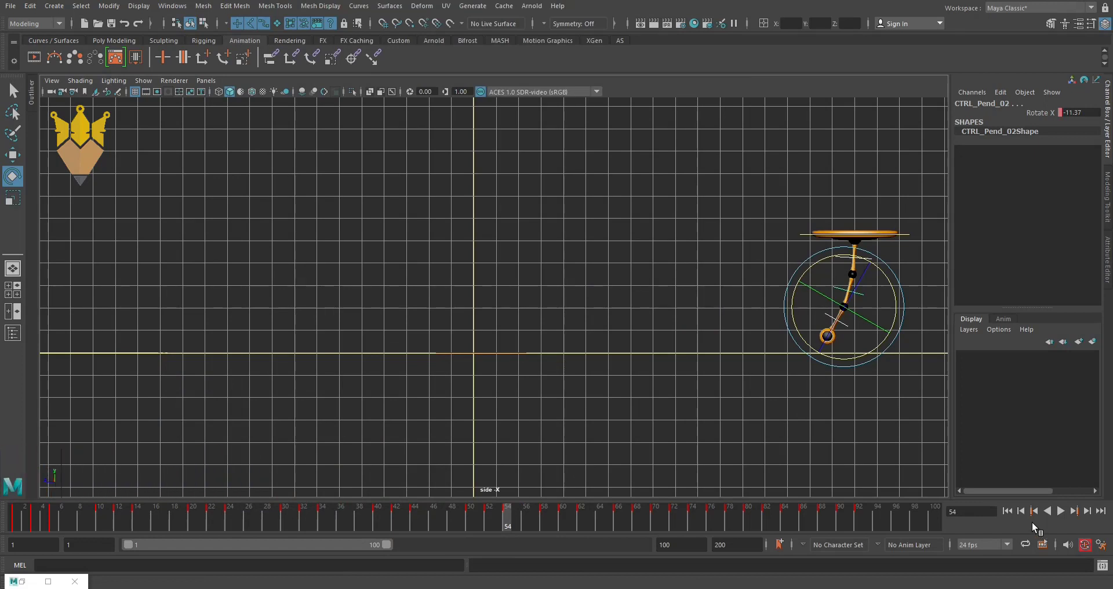
- Play back the staggered swing twice, then clear the pendulum segment selection
left_click(1053, 510)
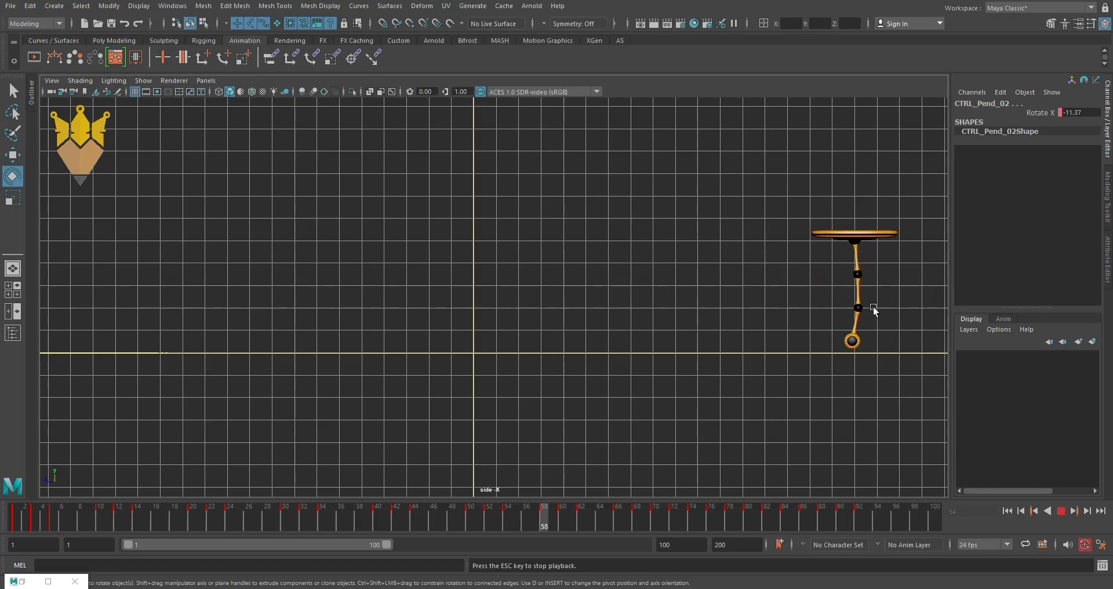
left_click(1059, 511)
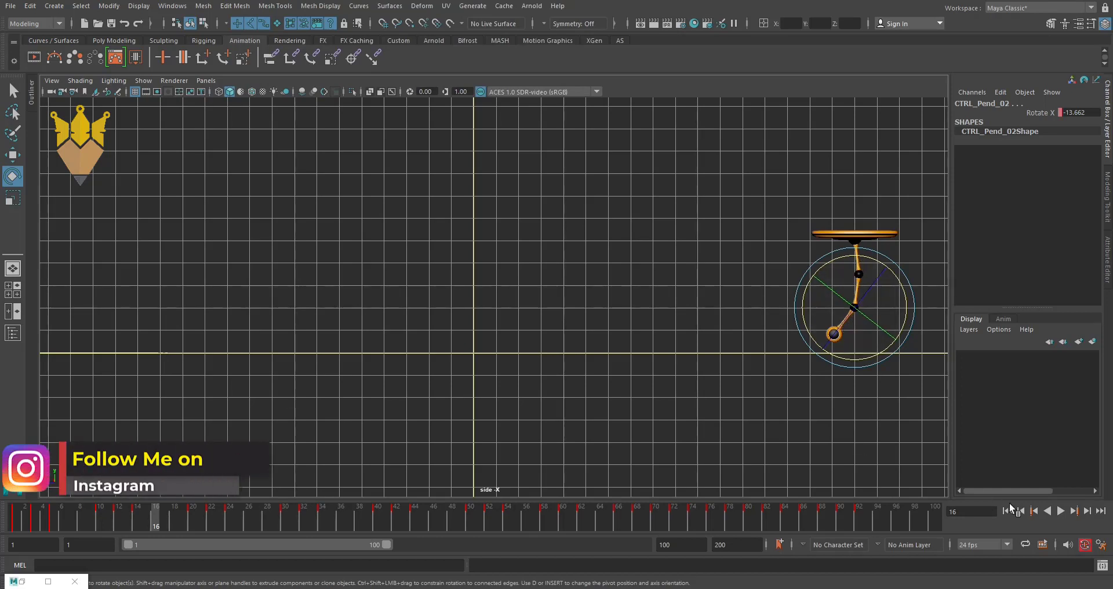
left_click(1059, 510)
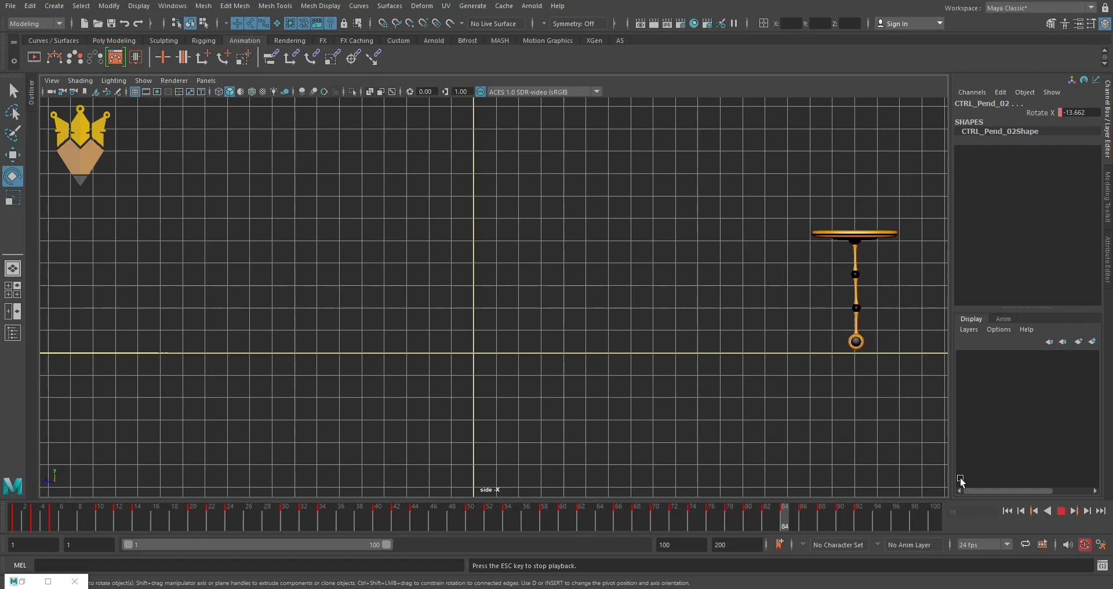
left_click(1066, 510)
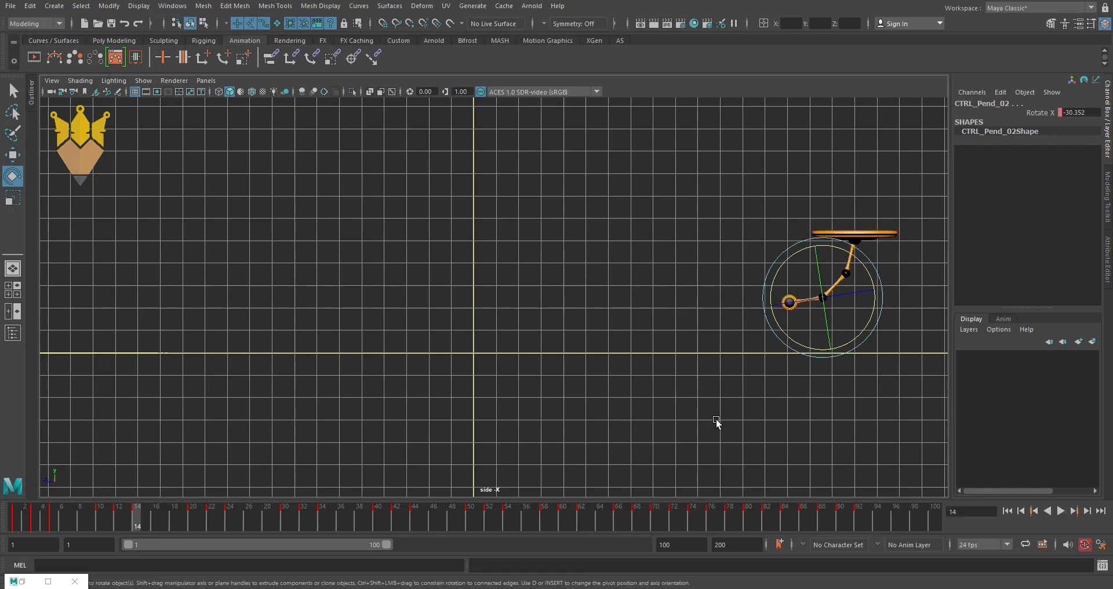
left_click(624, 399)
- Set CTRL_Root's Pendulum Type to Mace and play back the mace swing
left_click(531, 382)
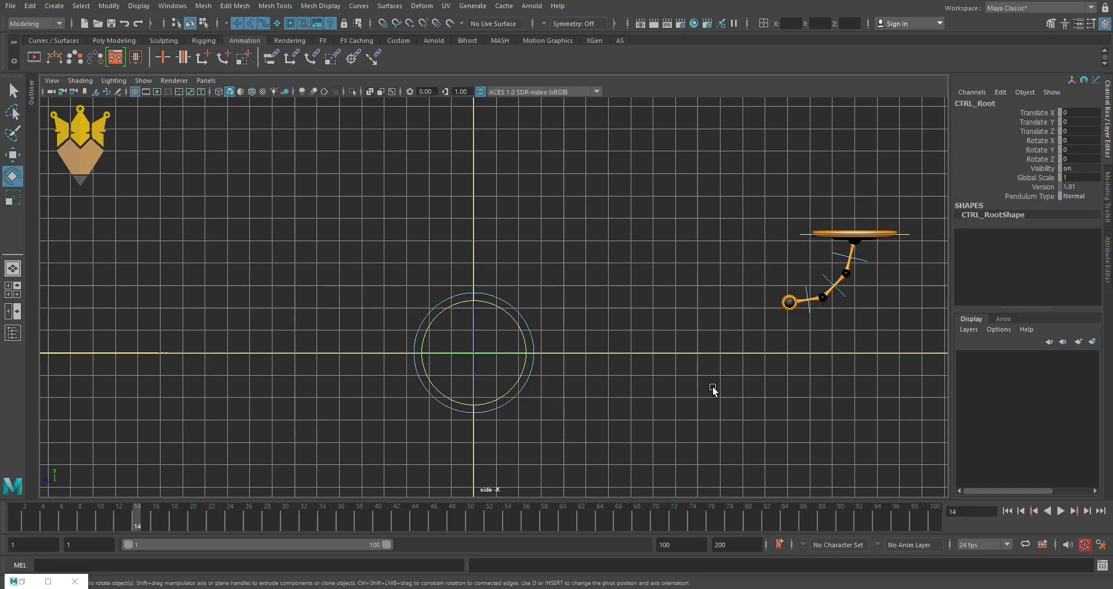
left_click(1072, 218)
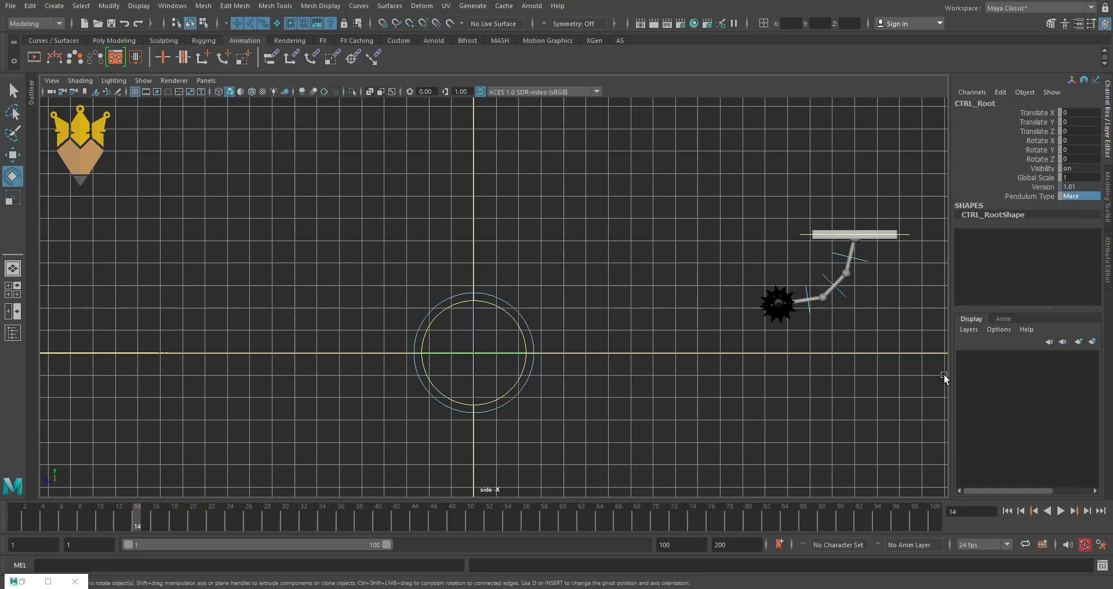
left_click(799, 427)
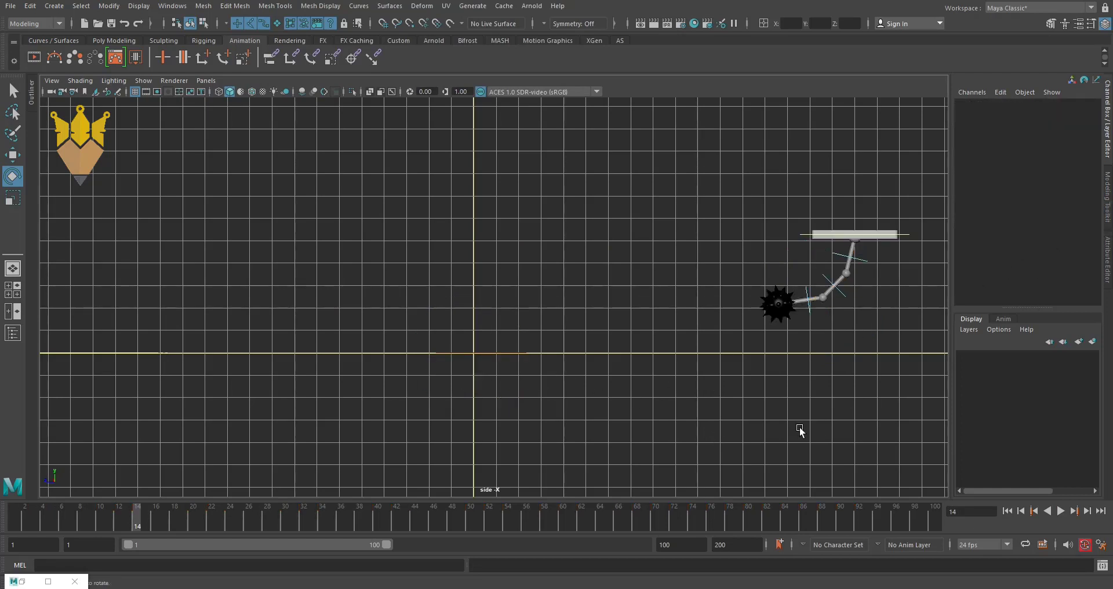
left_click(1061, 510)
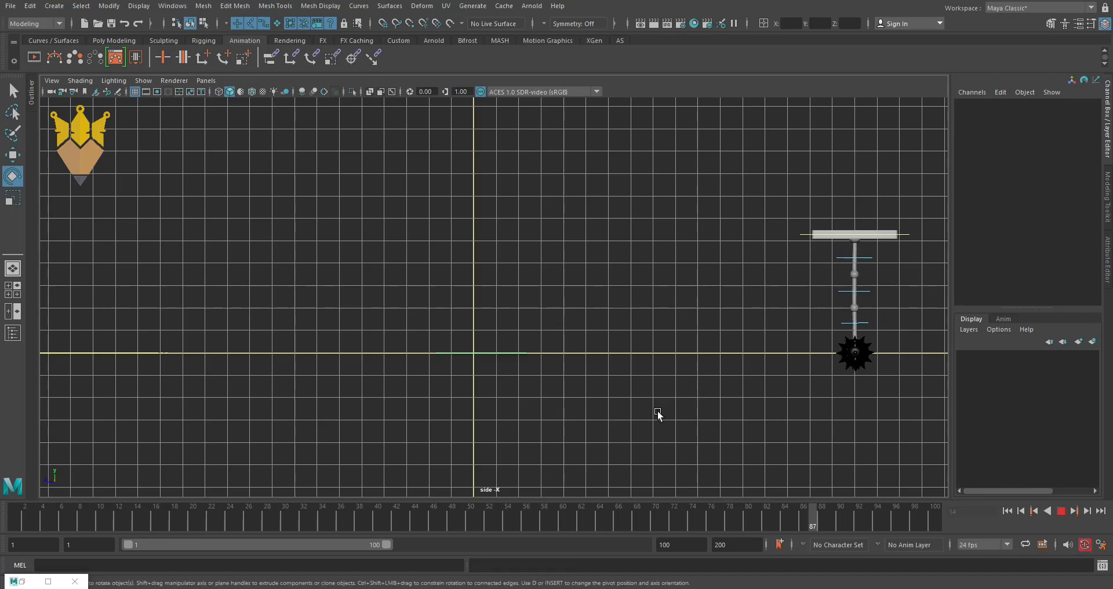
left_click(1060, 511)
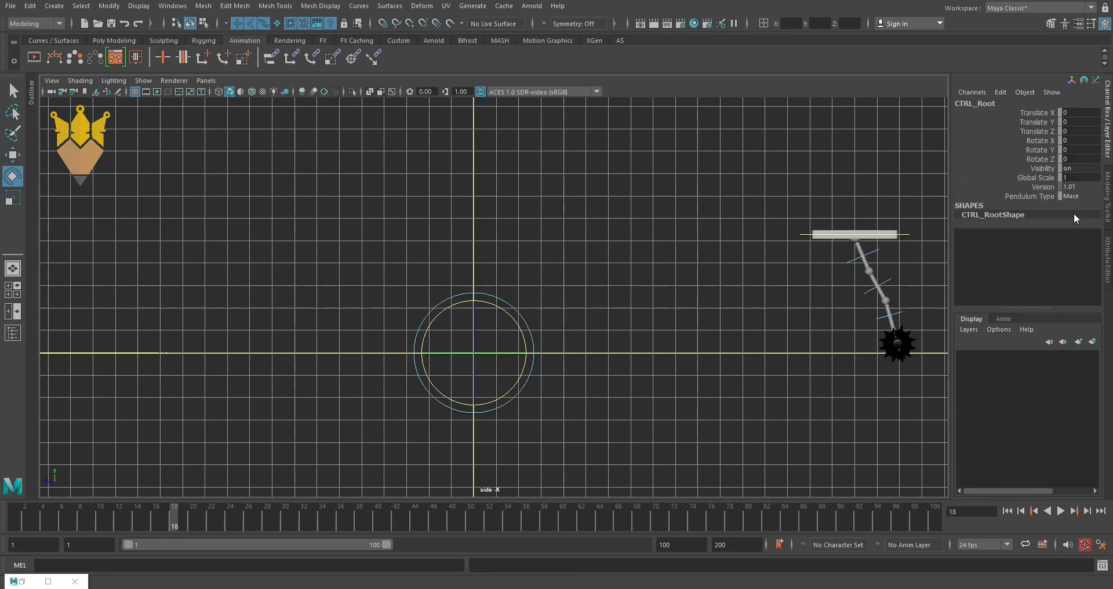
- Switch Pendulum Type to Ufo and replay the UFO swing from frame 1
left_click(1080, 234)
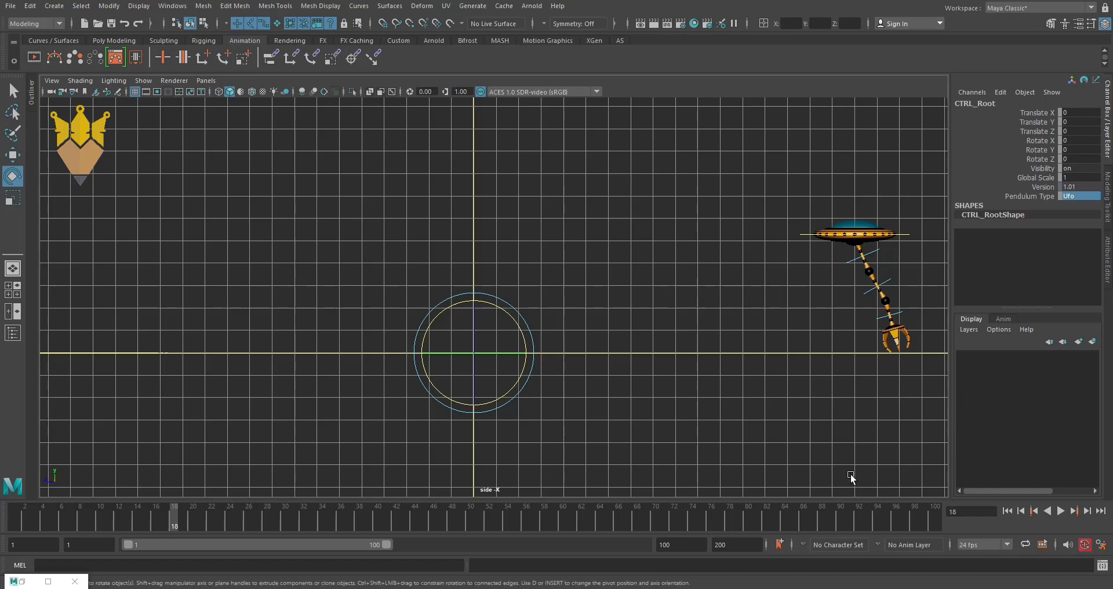
left_click(1006, 511)
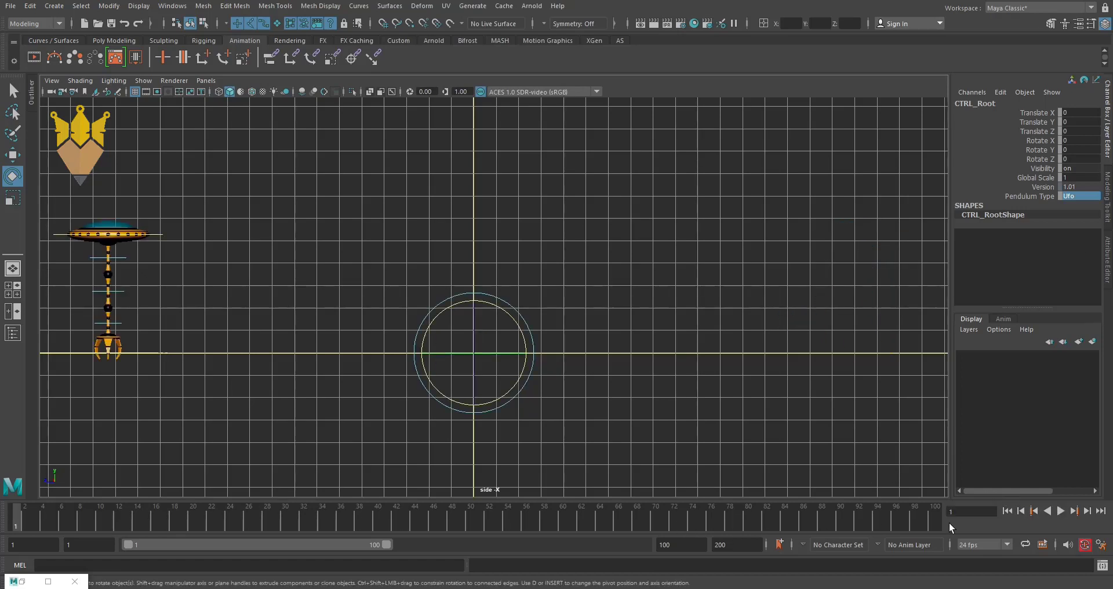
left_click(860, 453)
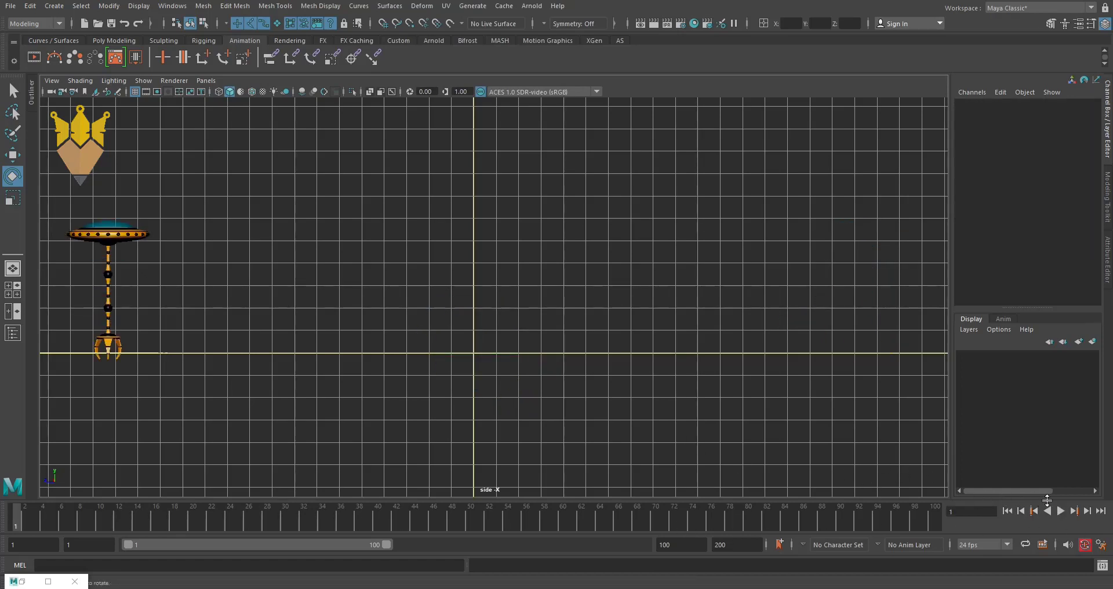
left_click(1064, 513)
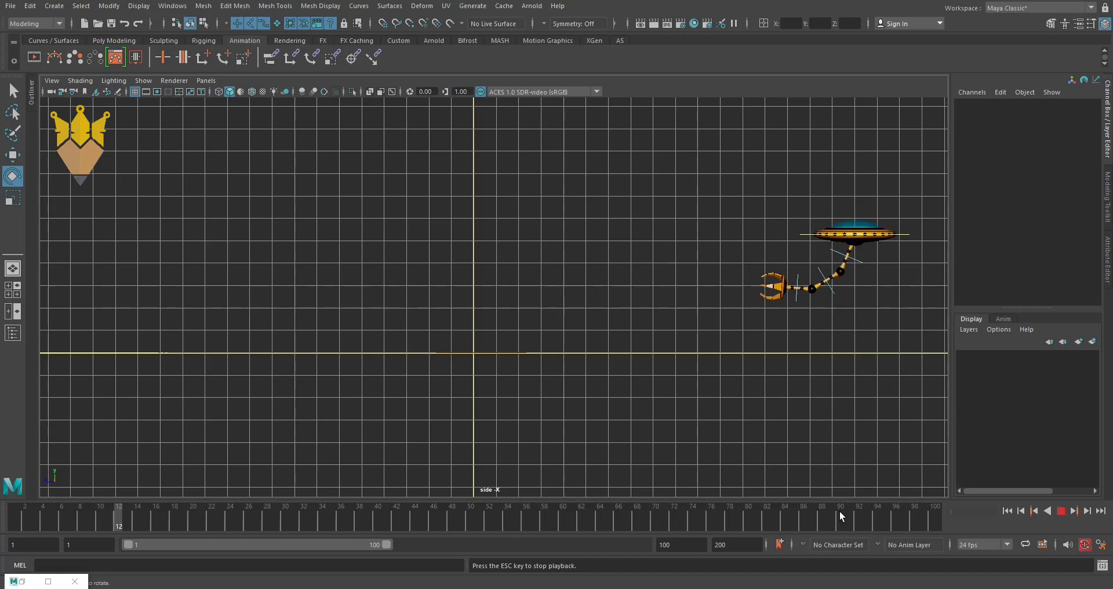
left_click(1058, 511)
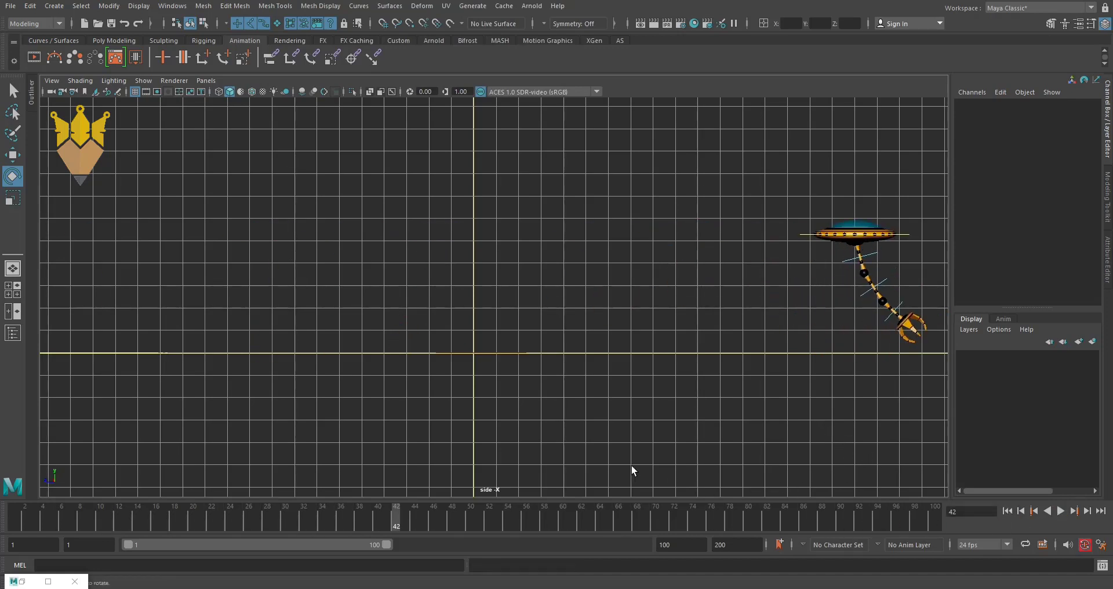
left_click(520, 304)
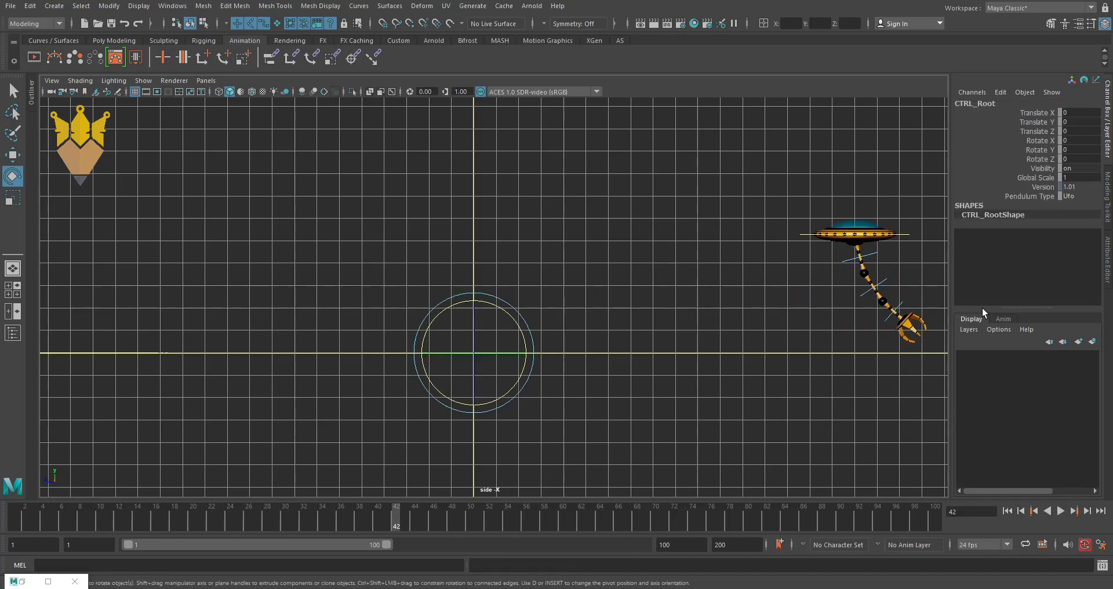
- Set Pendulum Type to Normal and replay the rod-and-bob swing from frame 1
left_click(1080, 198)
left_click(1080, 208)
key("alt+v")
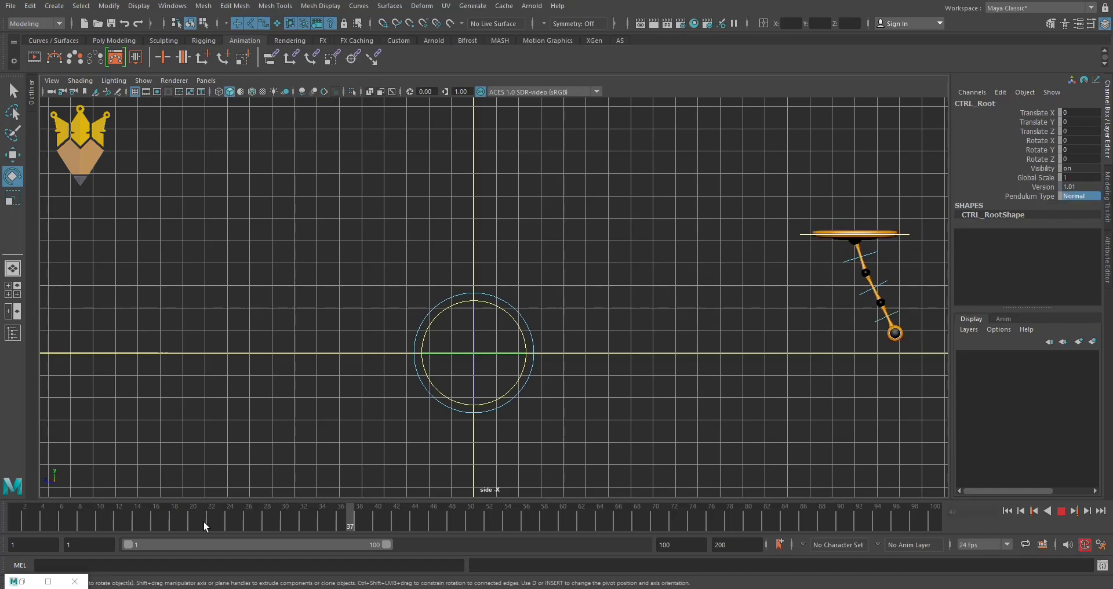
key("alt+shift+v")
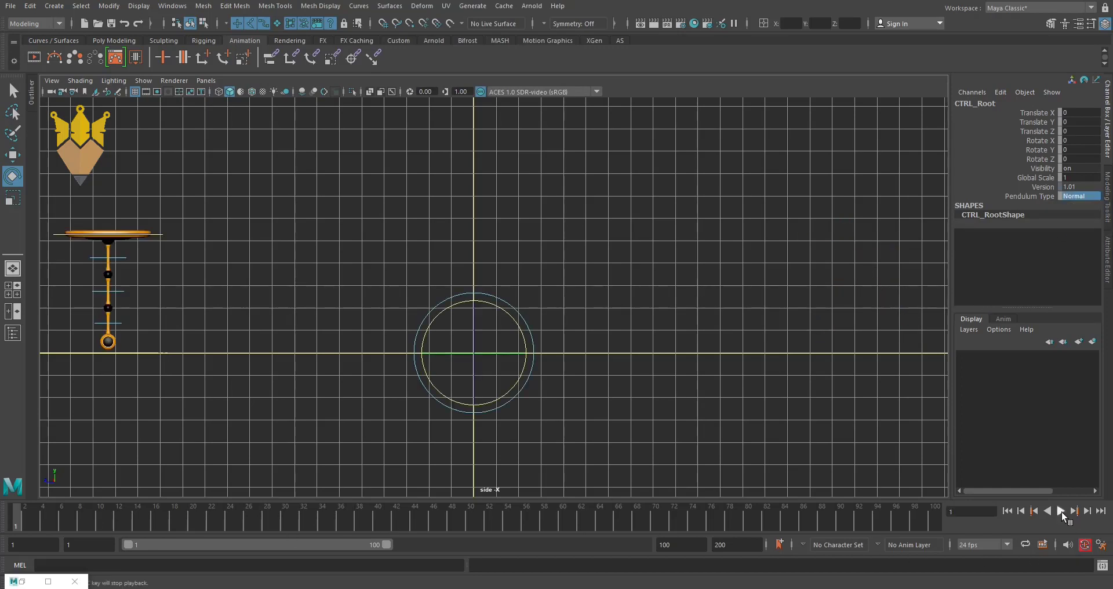
left_click(1060, 511)
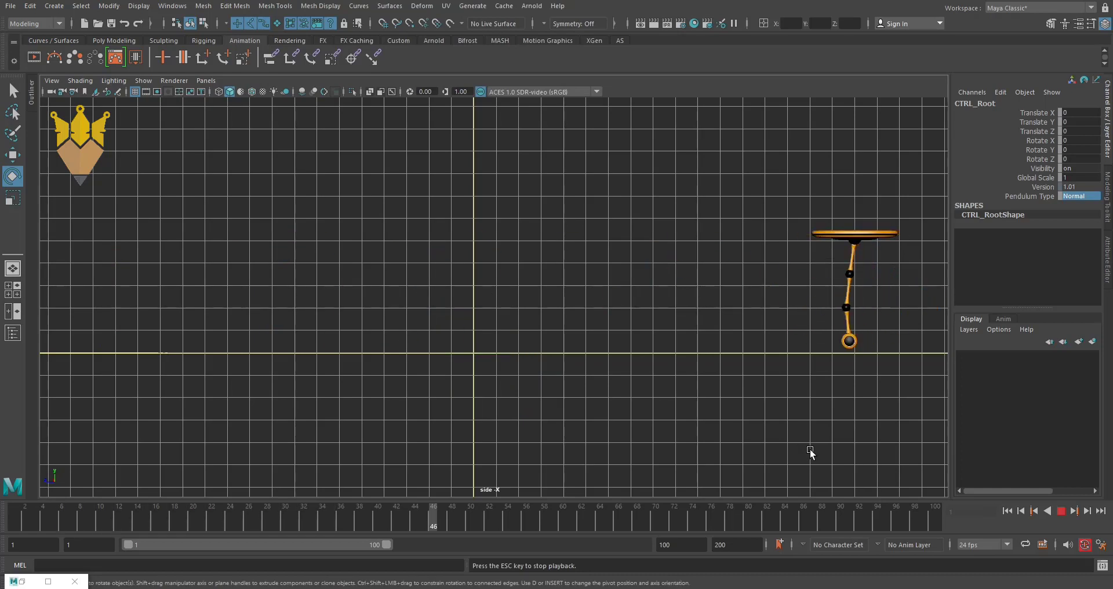